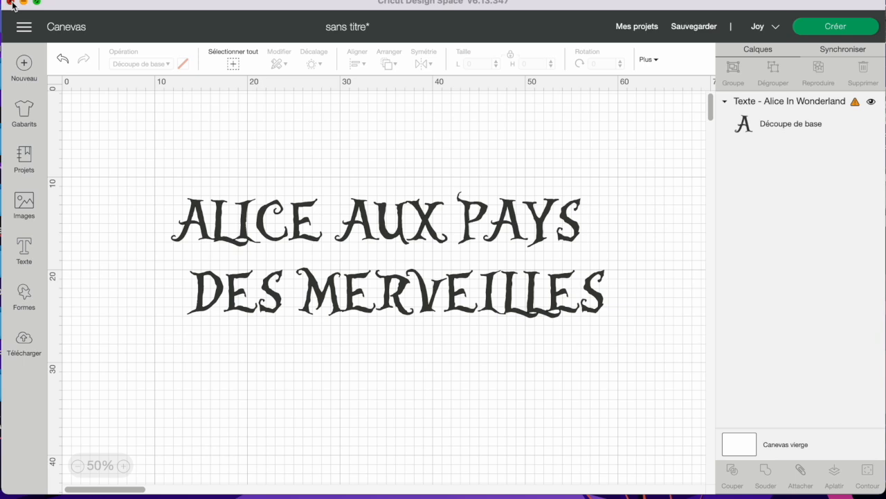
# Quit Cricut Design Space without saving the untitled canvas
pyautogui.click(11, 2)
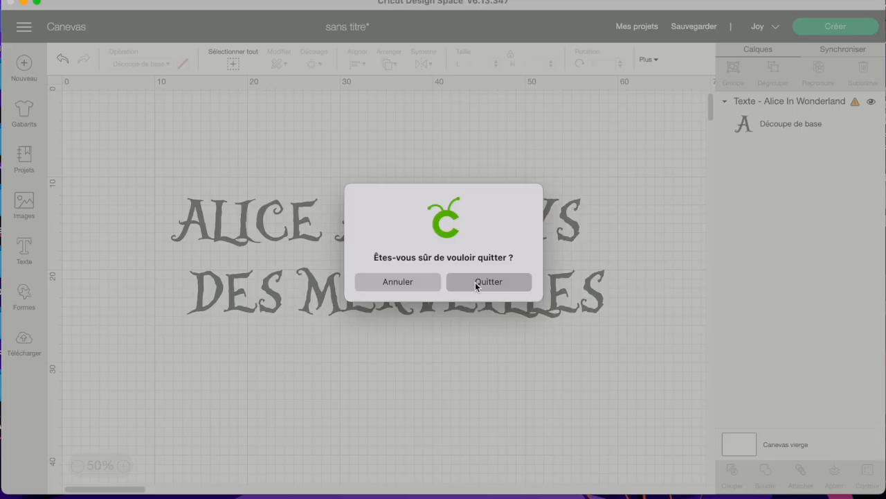
pyautogui.click(476, 282)
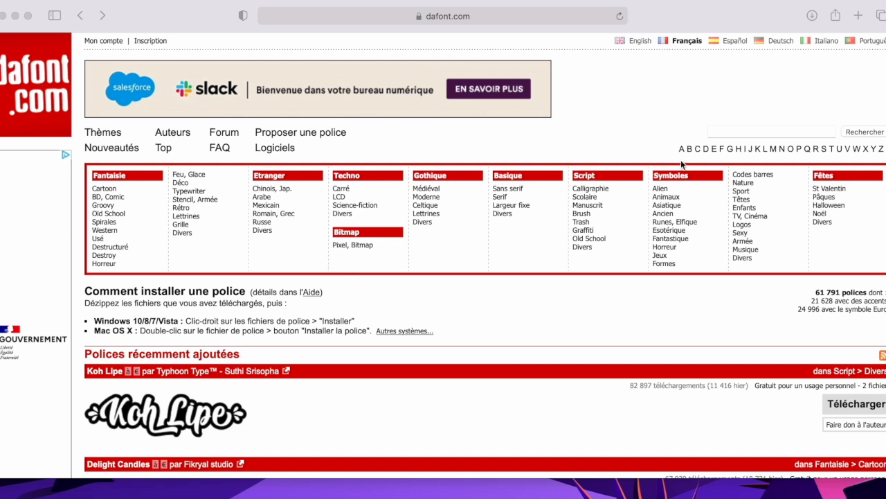
# On dafont.com, open the Halloween category under Fêtes and examine the fonts and usage terms listed on its first page
pyautogui.click(822, 210)
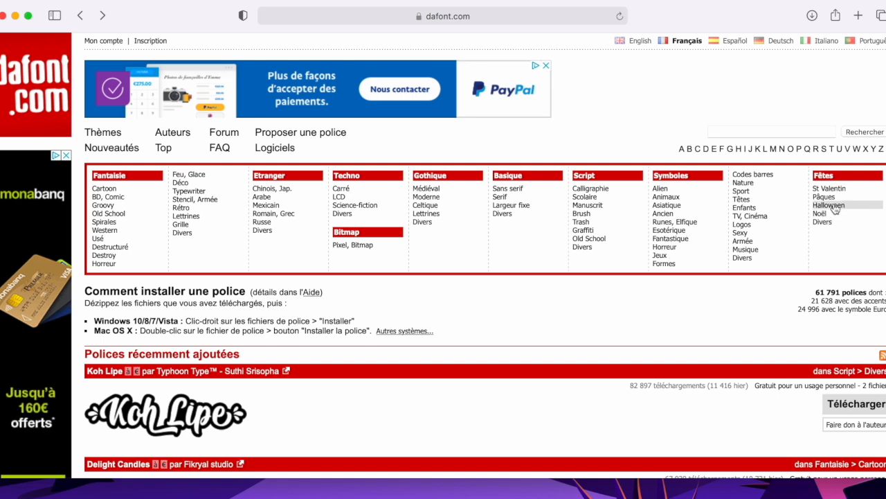
pyautogui.click(835, 209)
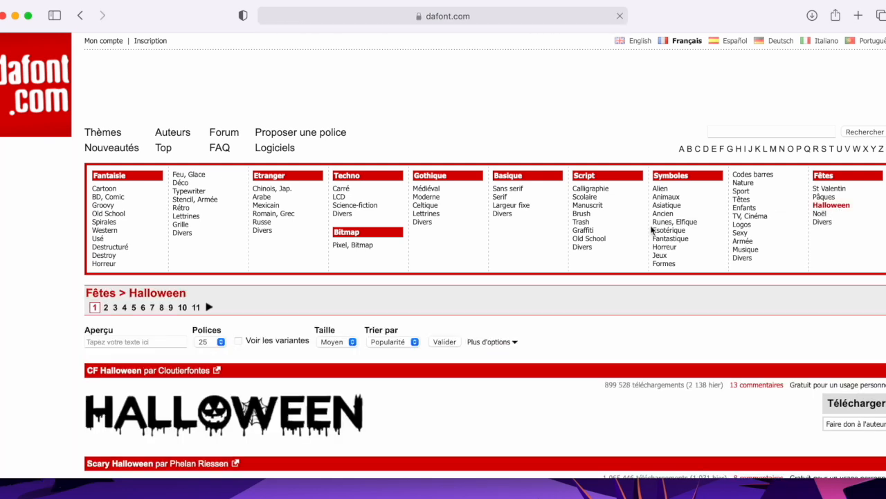
pyautogui.scroll(-2, 651, 227)
pyautogui.scroll(-2, 651, 227)
pyautogui.scroll(-2, 651, 227)
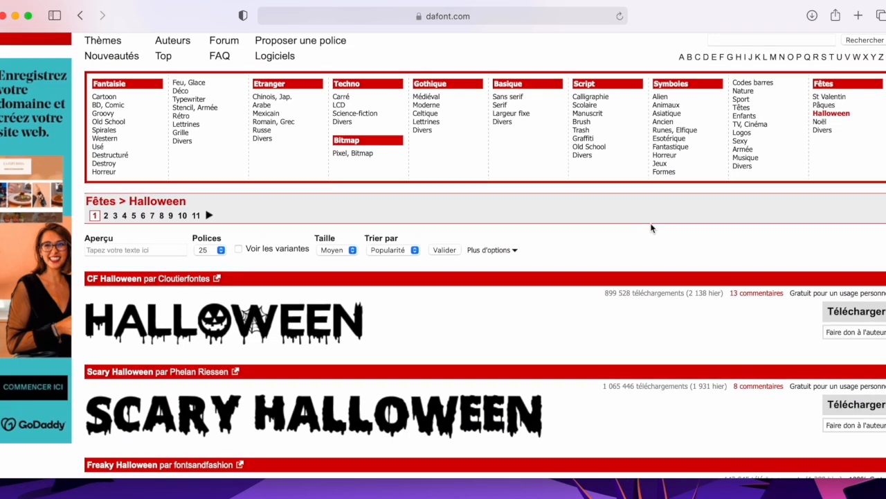
pyautogui.scroll(-6, 651, 228)
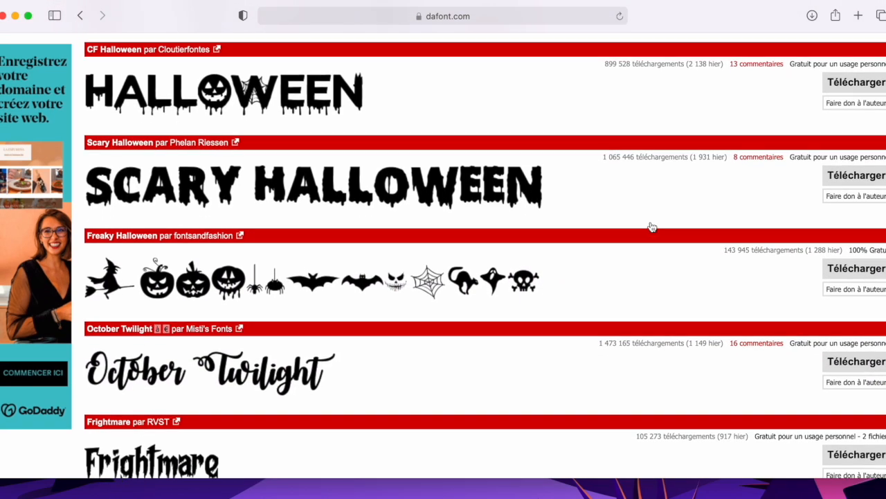
pyautogui.scroll(-1, 508, 236)
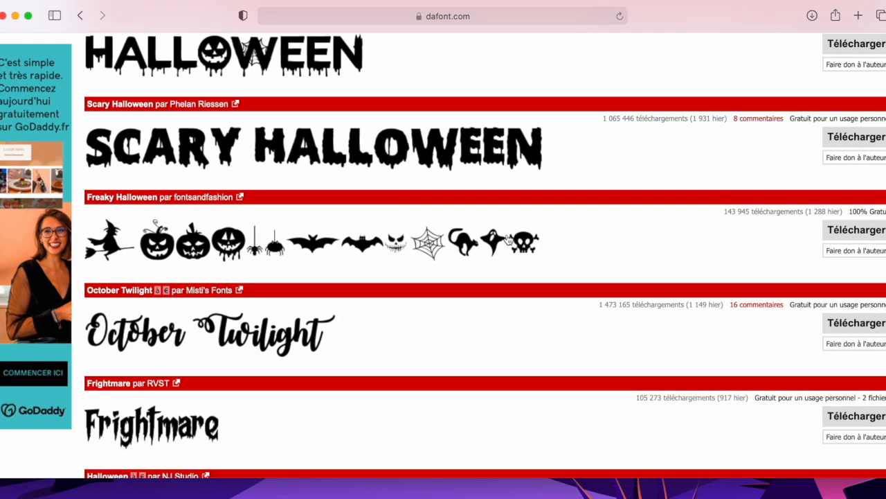
pyautogui.scroll(-2, 507, 239)
pyautogui.scroll(-2, 508, 239)
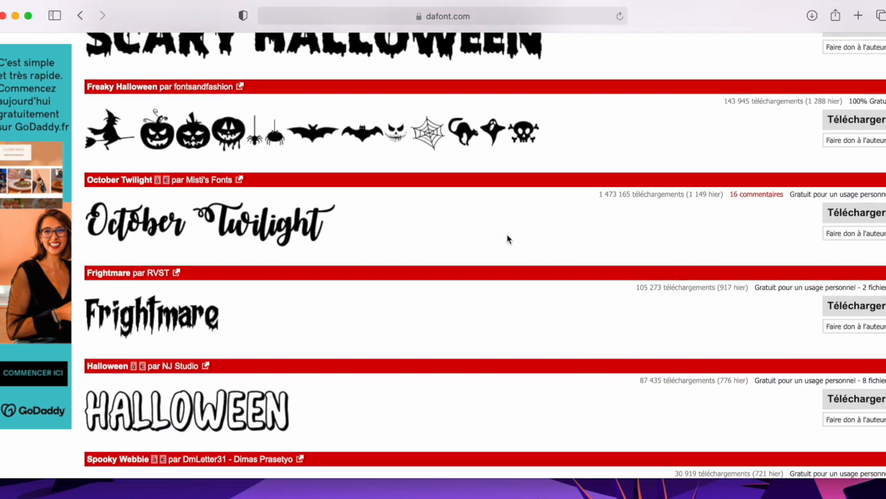
pyautogui.scroll(-1, 509, 240)
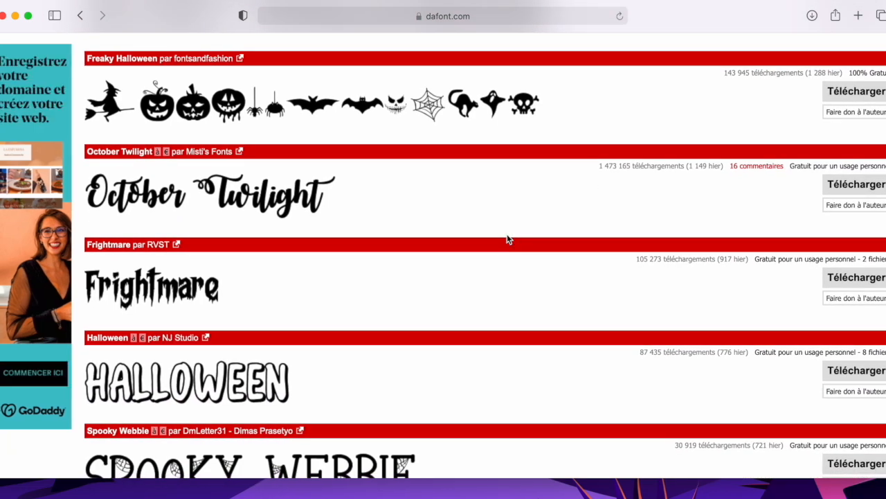
pyautogui.scroll(-8, 508, 240)
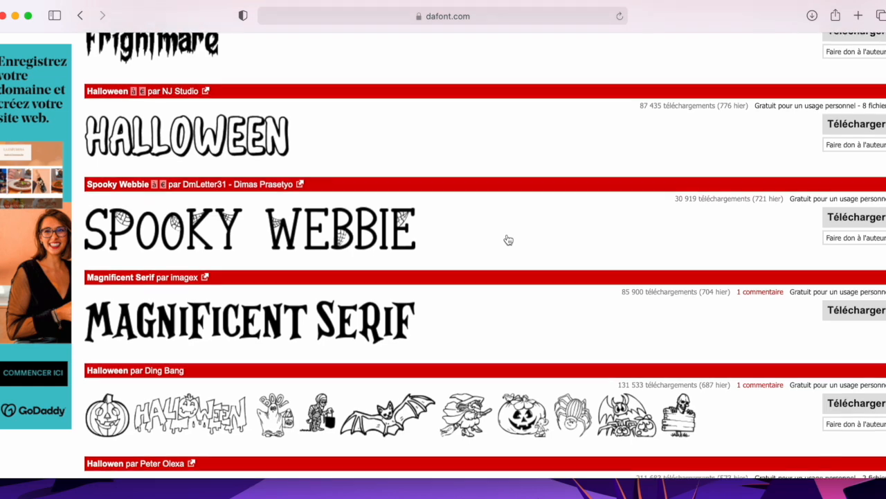
pyautogui.scroll(-6, 508, 240)
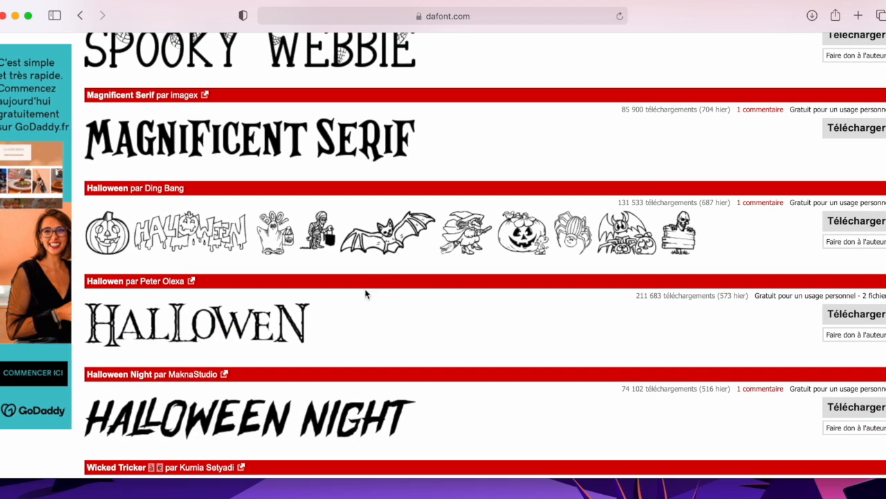
pyautogui.scroll(-5, 365, 294)
pyautogui.scroll(-3, 364, 293)
pyautogui.scroll(-1, 365, 294)
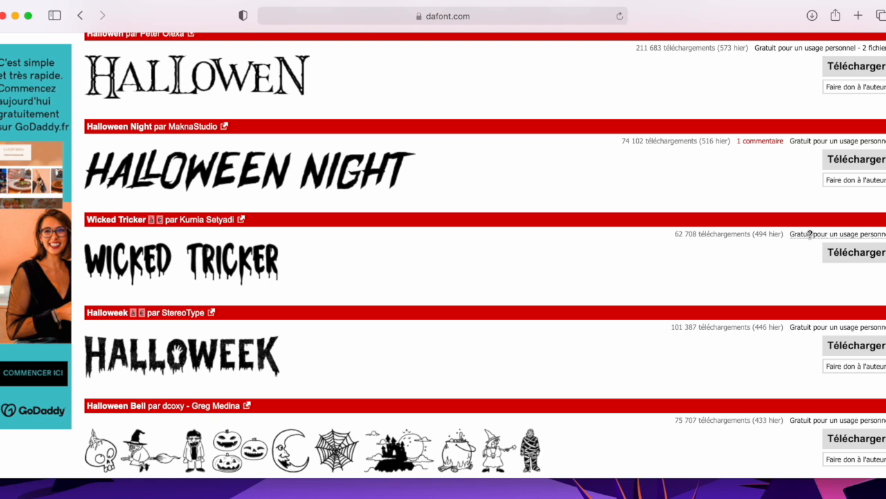
pyautogui.scroll(-4, 773, 238)
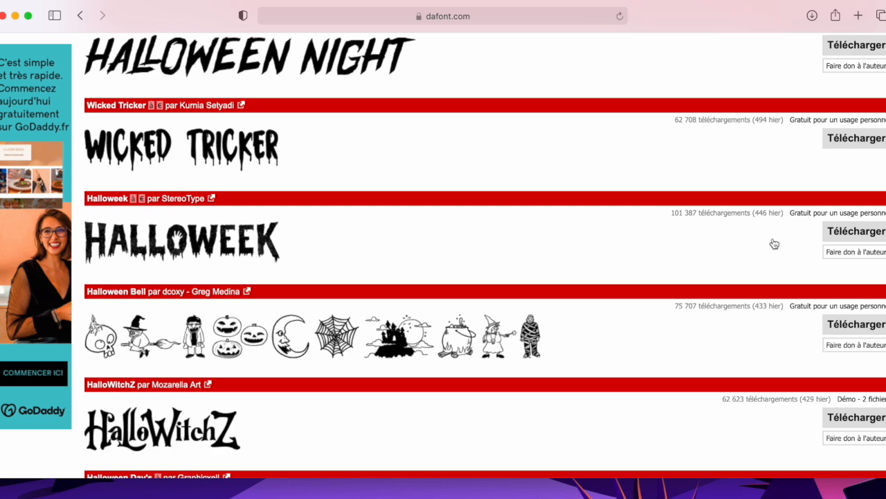
pyautogui.scroll(-5, 731, 264)
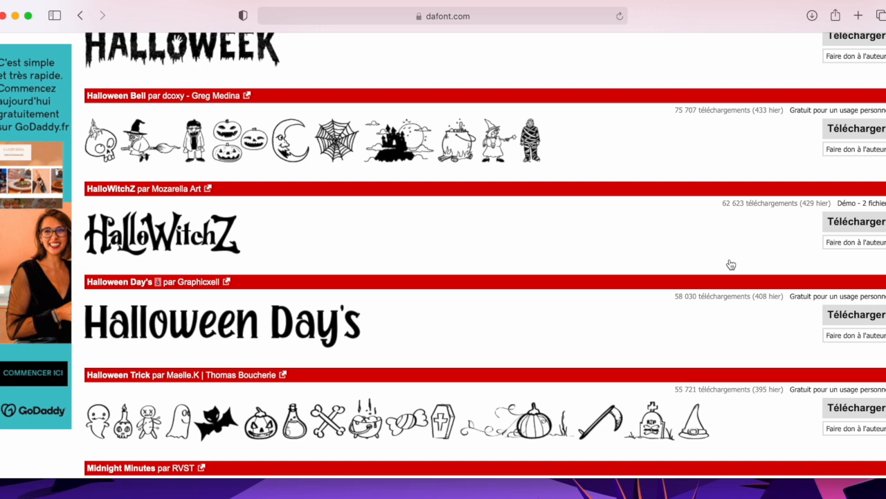
pyautogui.scroll(-3, 731, 264)
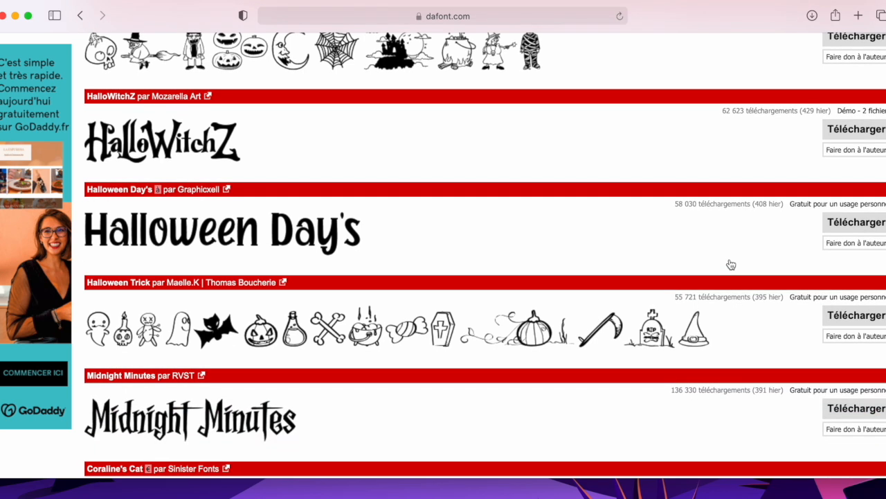
pyautogui.scroll(-6, 730, 265)
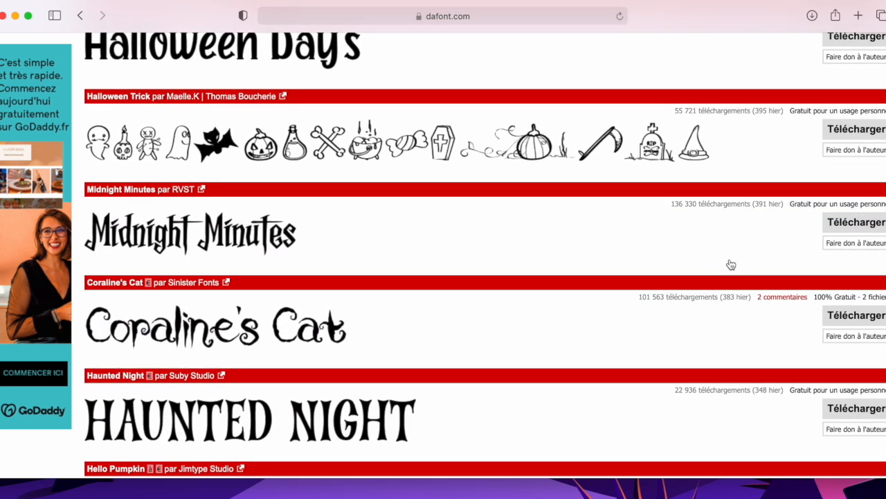
pyautogui.scroll(-5, 731, 264)
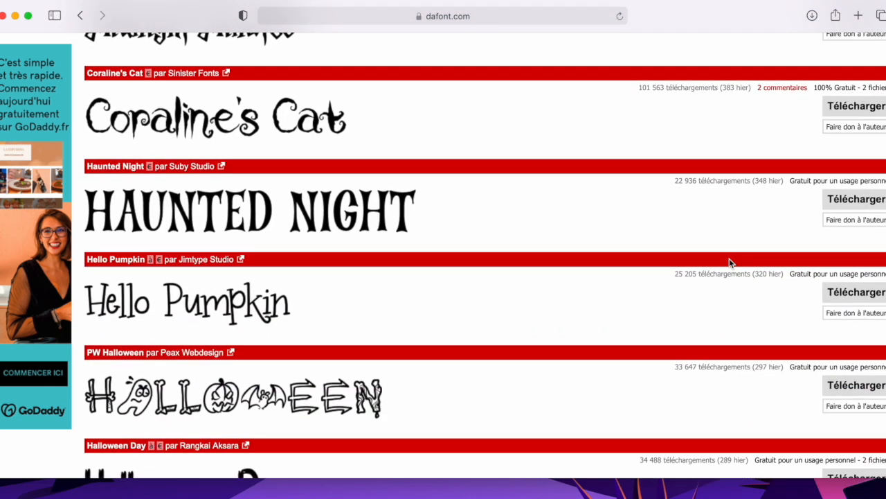
pyautogui.scroll(-6, 730, 264)
pyautogui.scroll(-2, 730, 264)
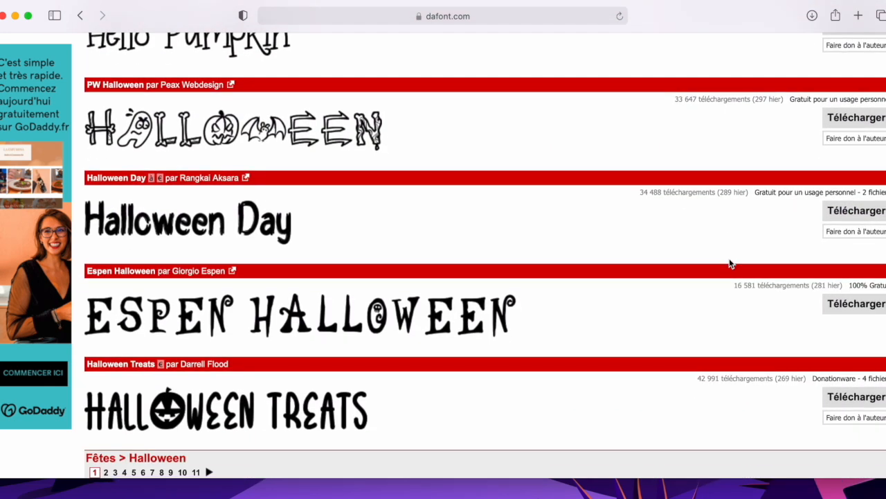
pyautogui.scroll(-5, 731, 264)
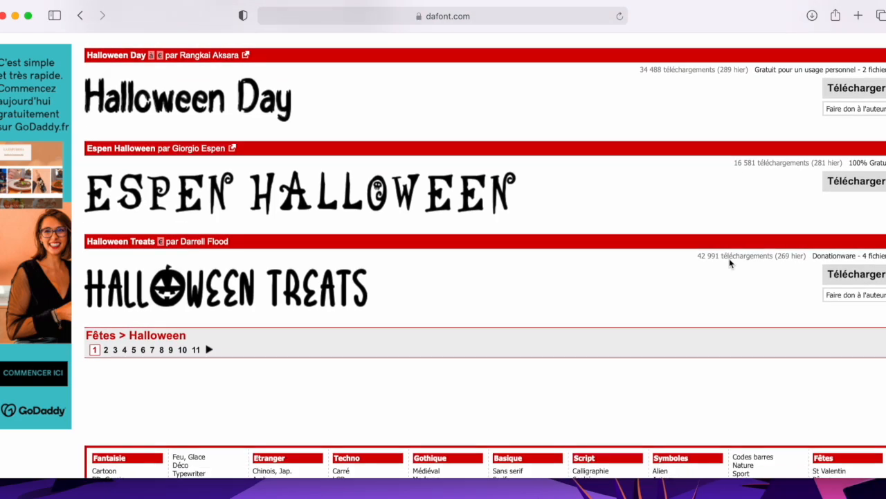
# Open the Halloween Night font by MaknaStudio from the list and read the author's note on its licence
pyautogui.scroll(5, 731, 264)
pyautogui.scroll(20, 731, 264)
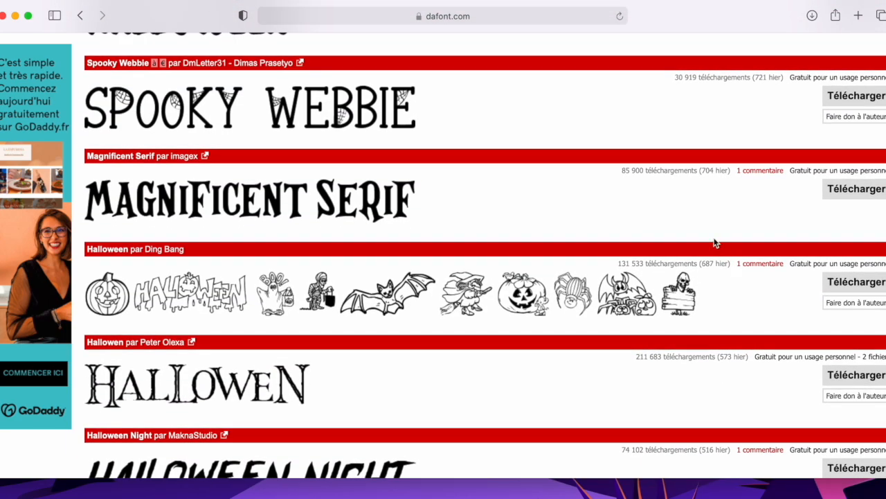
pyautogui.scroll(-2, 715, 242)
pyautogui.scroll(-3, 715, 242)
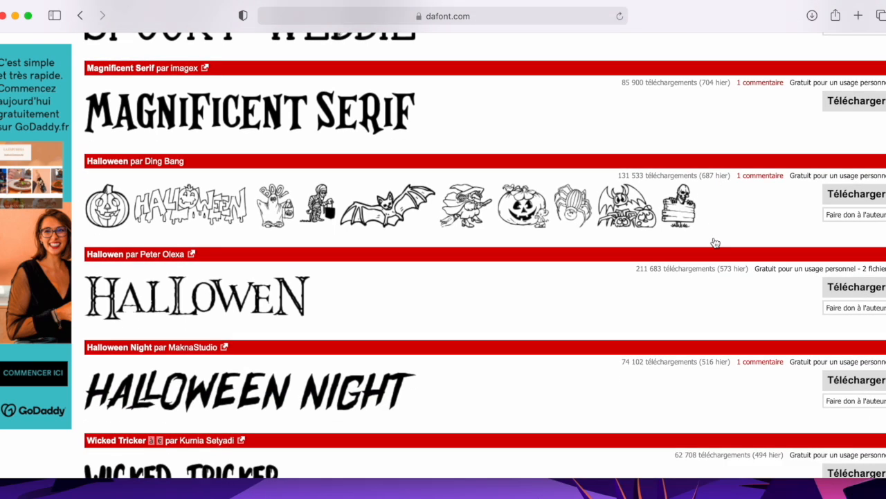
pyautogui.click(272, 357)
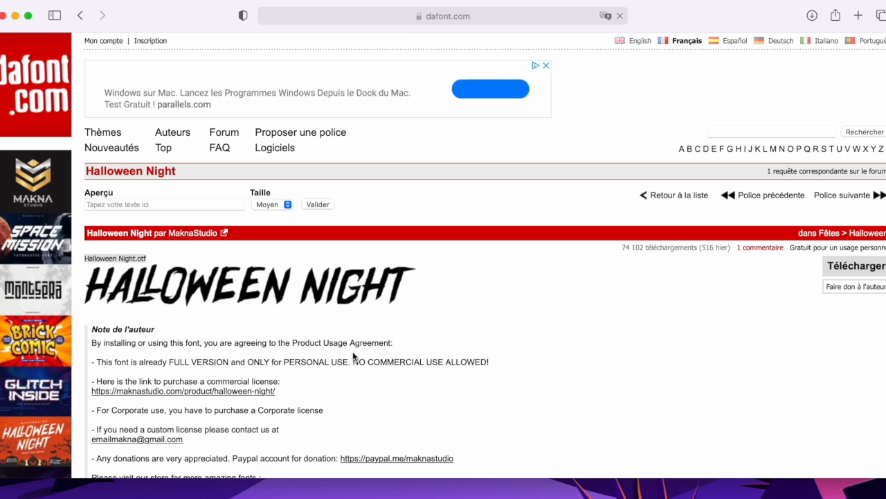
pyautogui.scroll(-3, 207, 360)
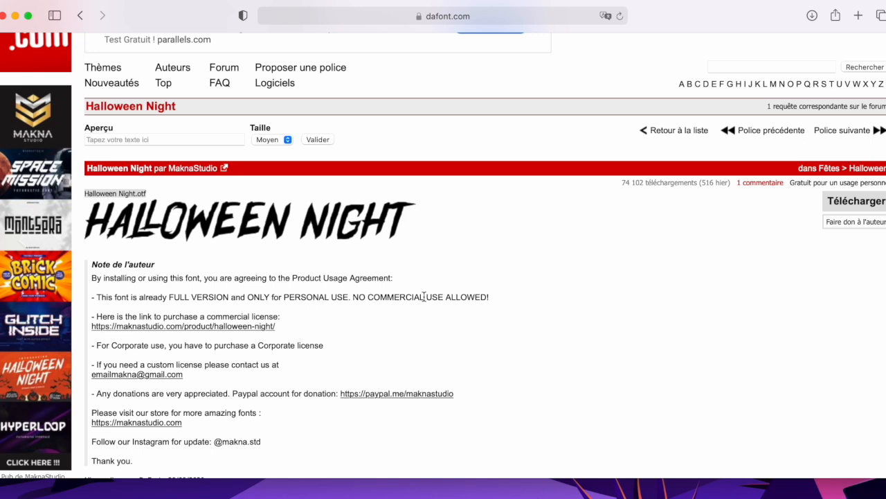
pyautogui.scroll(-1, 425, 296)
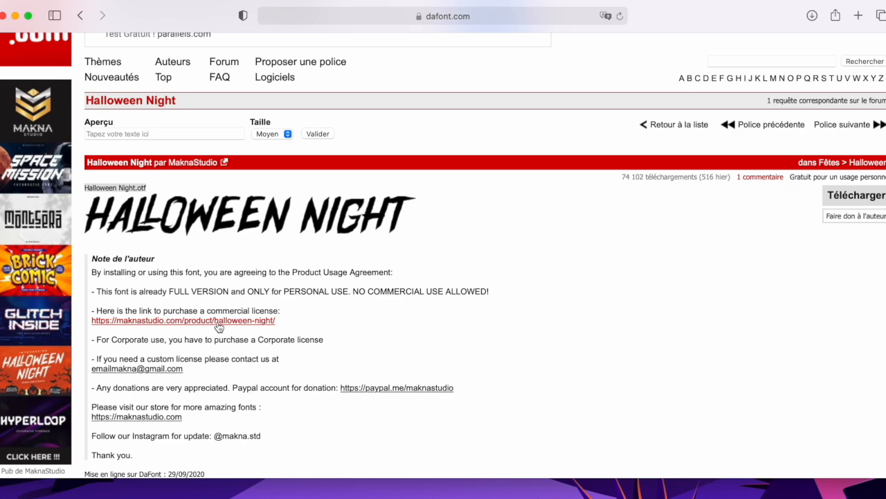
# Return to the dafont home page and search the site for "love" fonts
pyautogui.press('super+bracketleft')
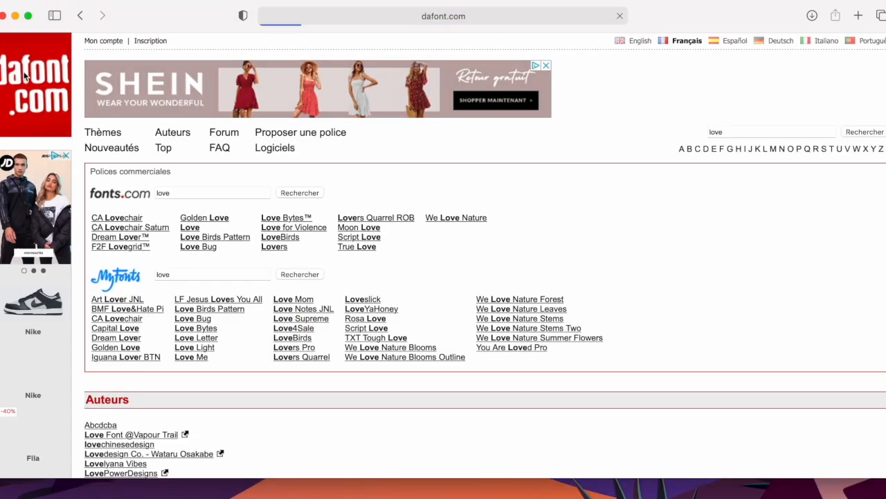
pyautogui.click(24, 77)
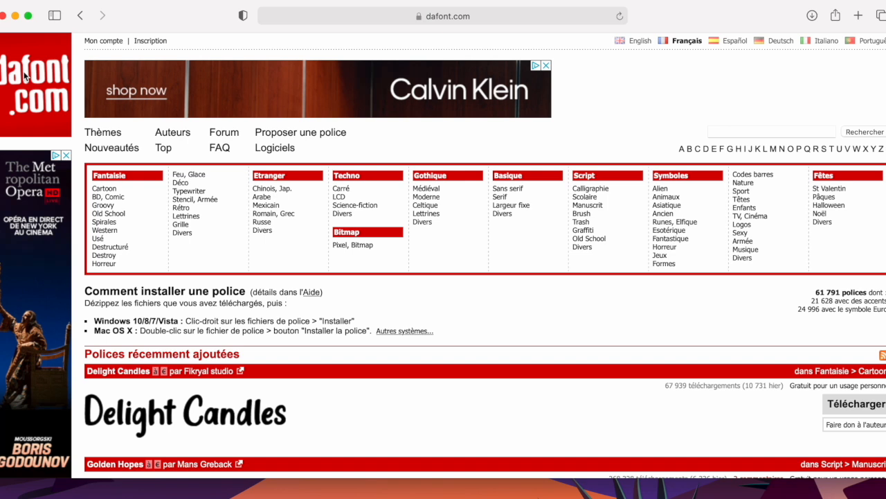
pyautogui.click(735, 133)
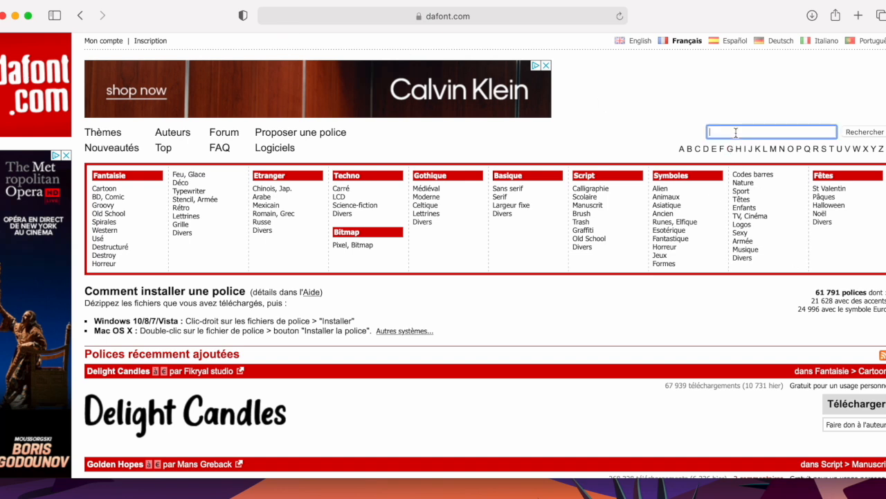
pyautogui.write('love')
pyautogui.press('Return')
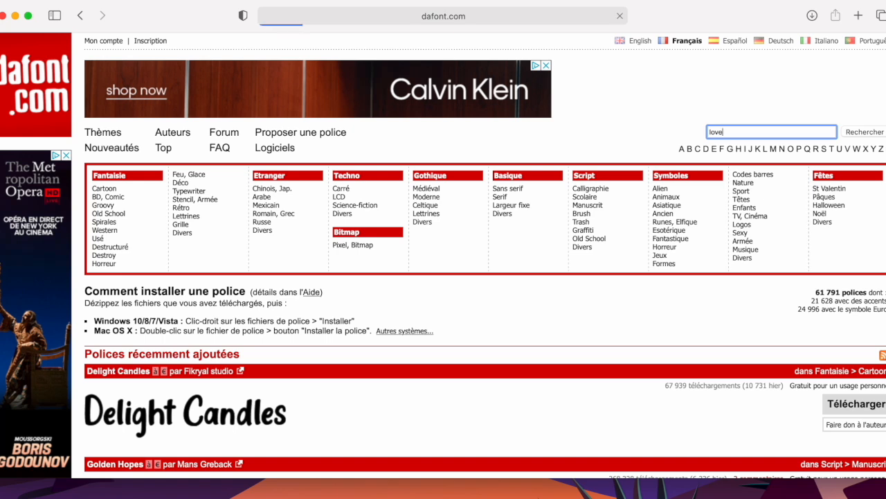
# Look through the search results, open the Lovely font by Din Studio and read the author's licence note
pyautogui.scroll(-10, 510, 212)
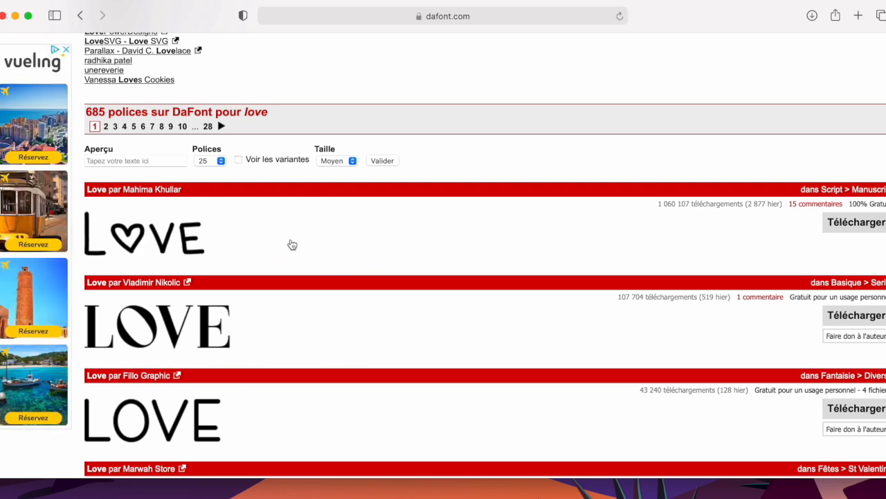
pyautogui.scroll(-8, 291, 245)
pyautogui.scroll(-7, 291, 245)
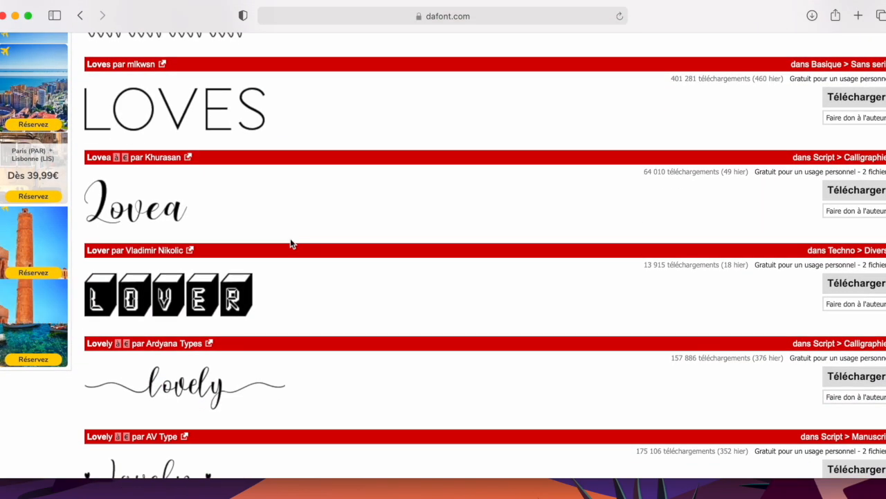
pyautogui.scroll(-7, 290, 244)
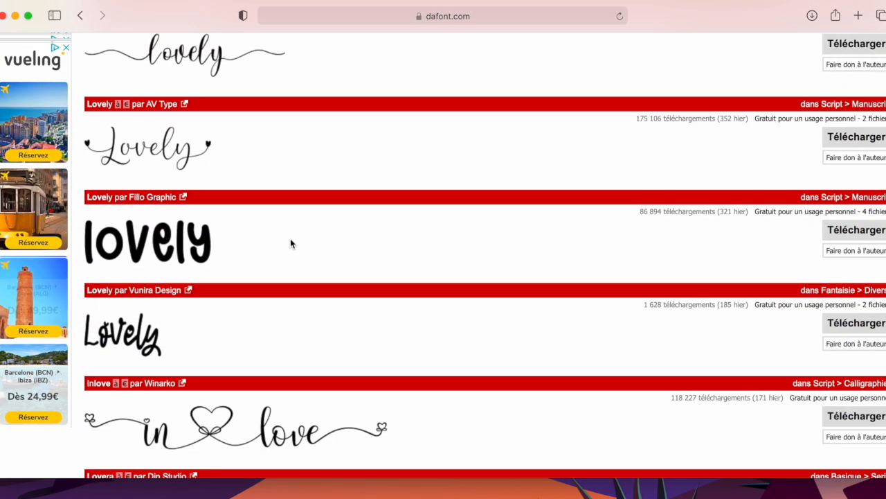
pyautogui.scroll(-10, 291, 243)
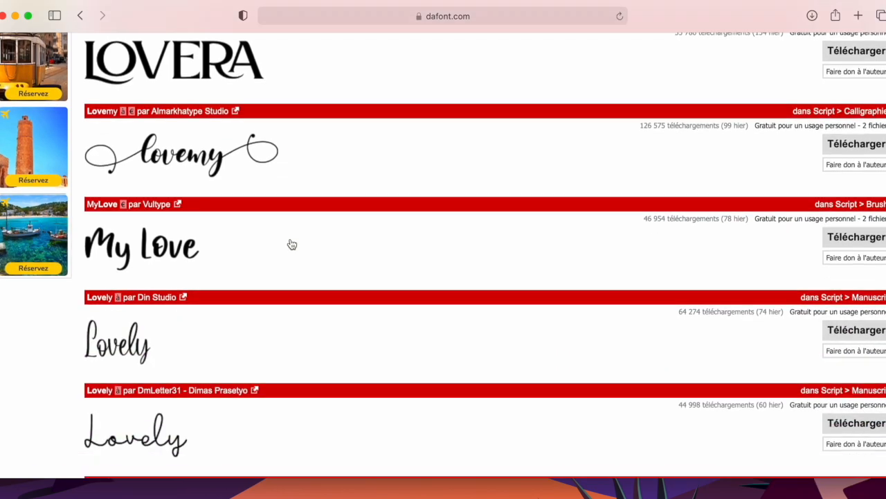
pyautogui.scroll(-1, 291, 244)
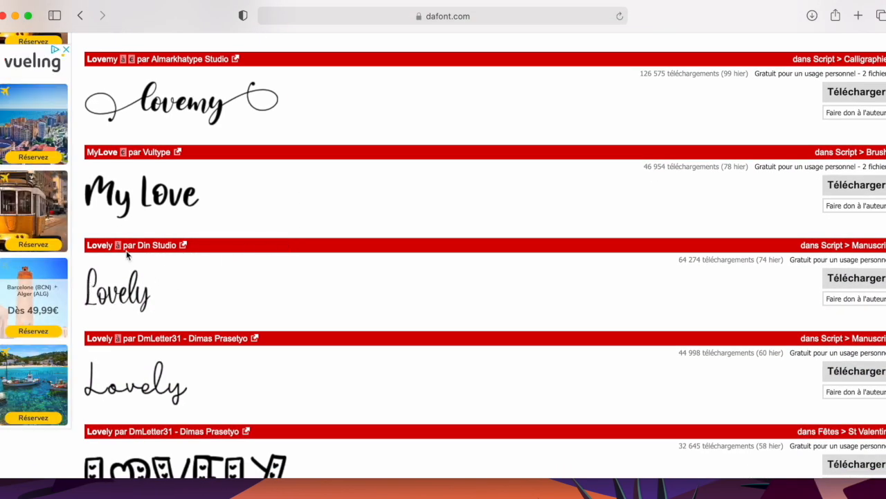
pyautogui.click(131, 301)
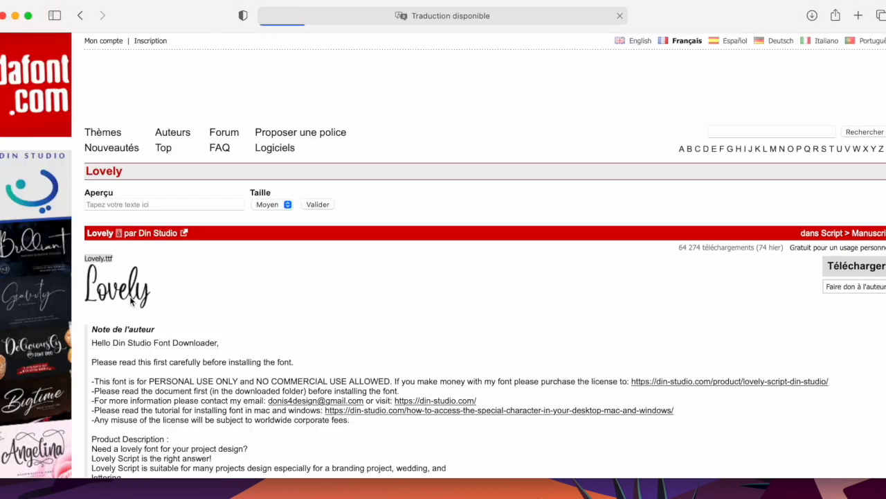
pyautogui.scroll(-2, 196, 297)
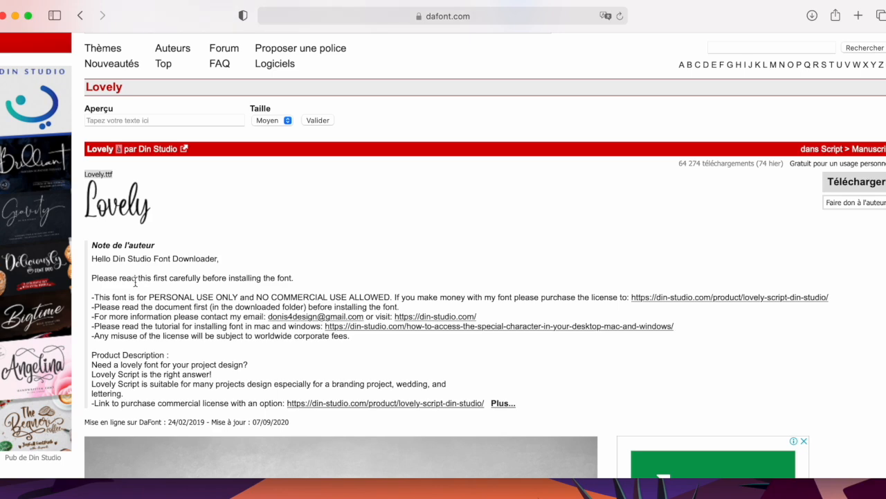
# Examine the Lovely font's preview image and its character table of letters, digits and symbols for characters missing from the personal-use version
pyautogui.scroll(-2, 135, 281)
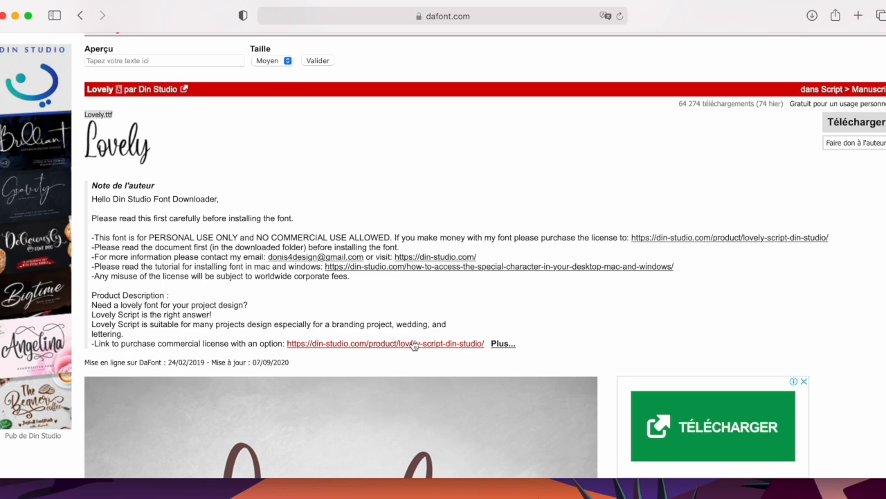
pyautogui.scroll(-5, 414, 345)
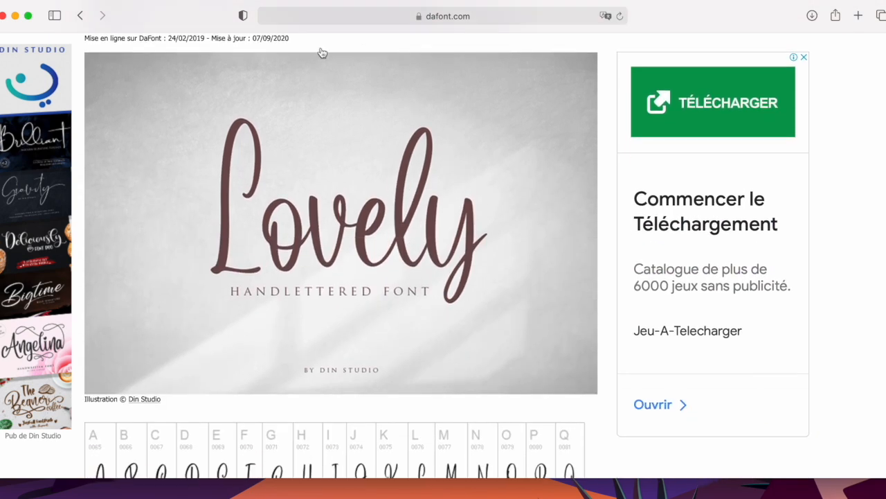
pyautogui.scroll(-4, 385, 242)
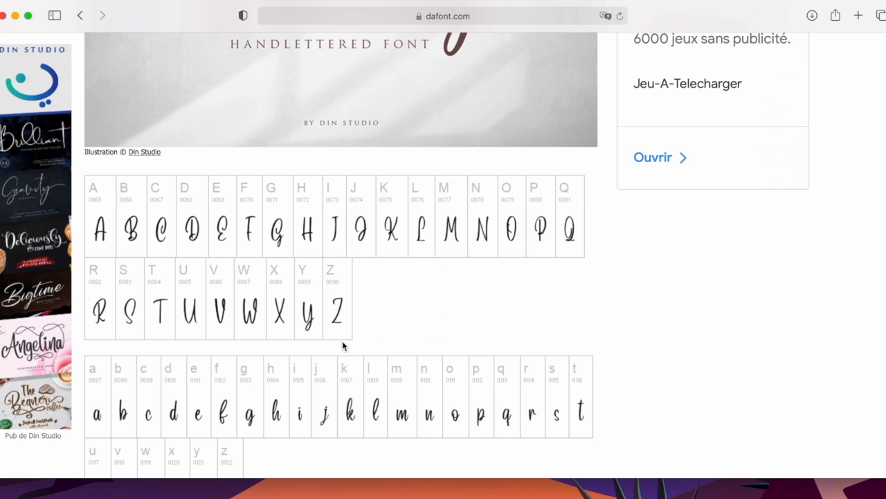
pyautogui.scroll(-1, 343, 341)
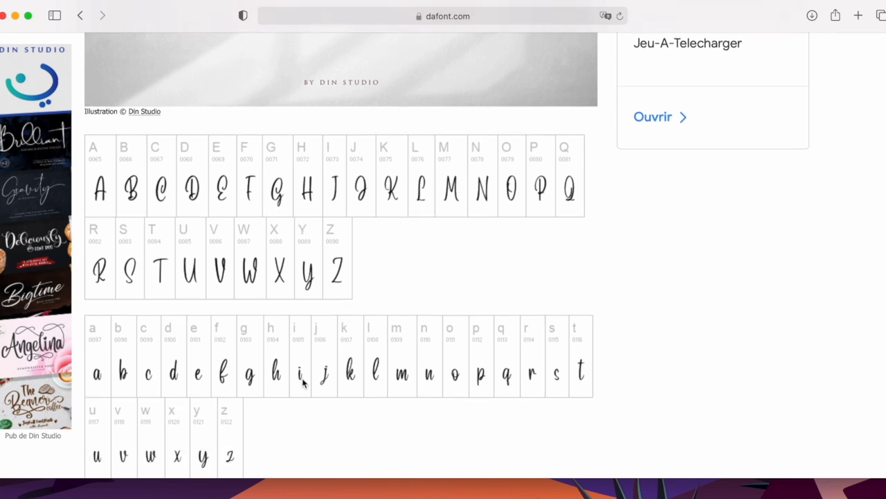
pyautogui.scroll(-3, 302, 382)
pyautogui.scroll(-3, 303, 382)
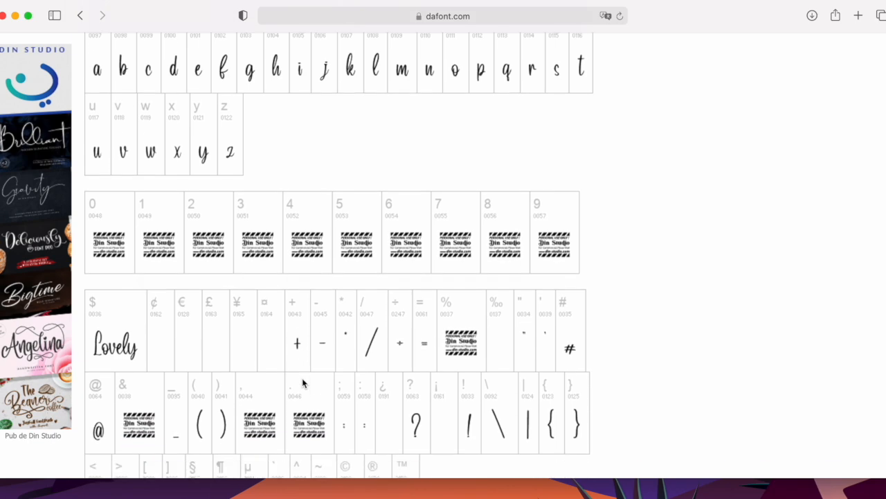
# Download the Lovely font from its dafont page and show the Téléchargements folder in Finder
pyautogui.scroll(10, 302, 378)
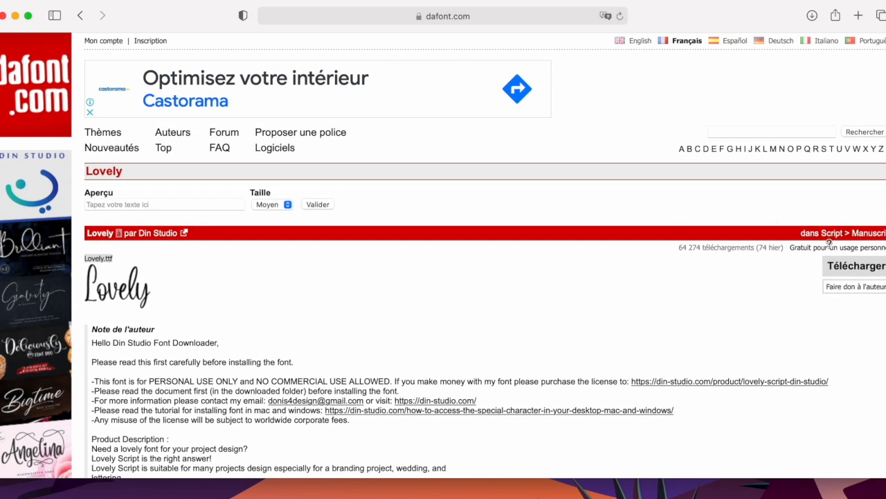
pyautogui.click(835, 270)
pyautogui.click(762, 496)
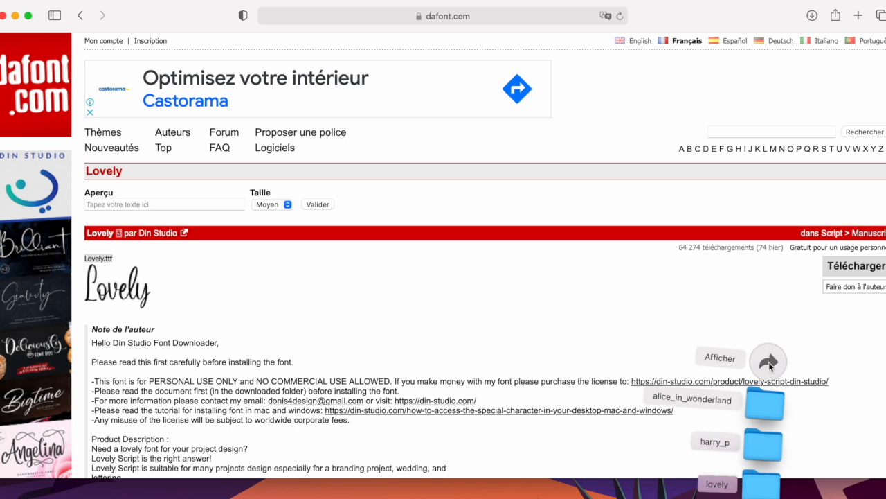
pyautogui.click(768, 361)
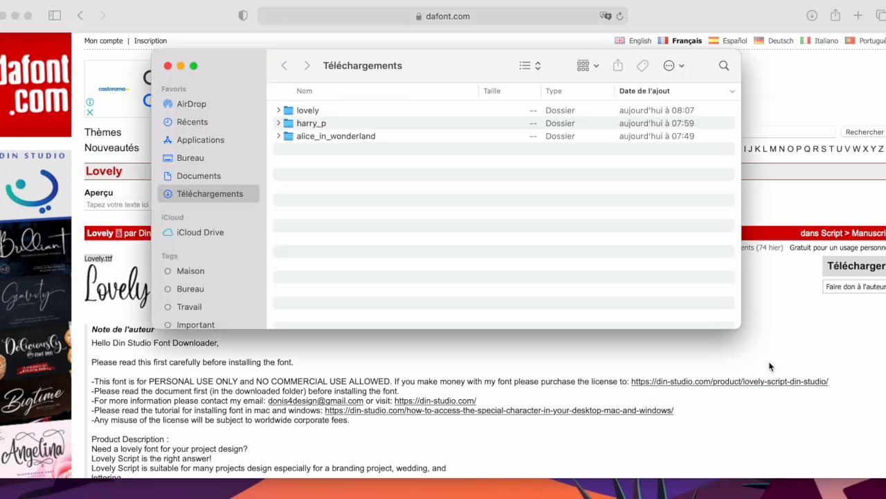
# Expand the lovely folder, open Lovely.ttf and install the font on the Mac
pyautogui.click(279, 111)
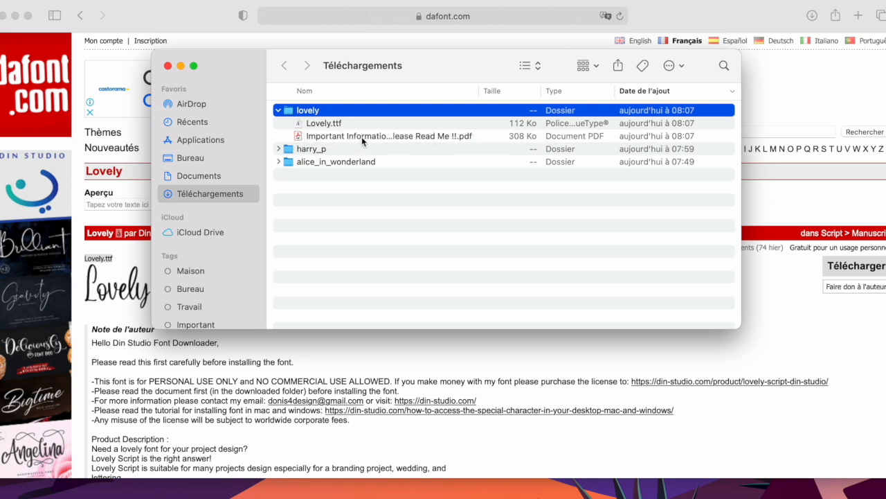
pyautogui.click(330, 123)
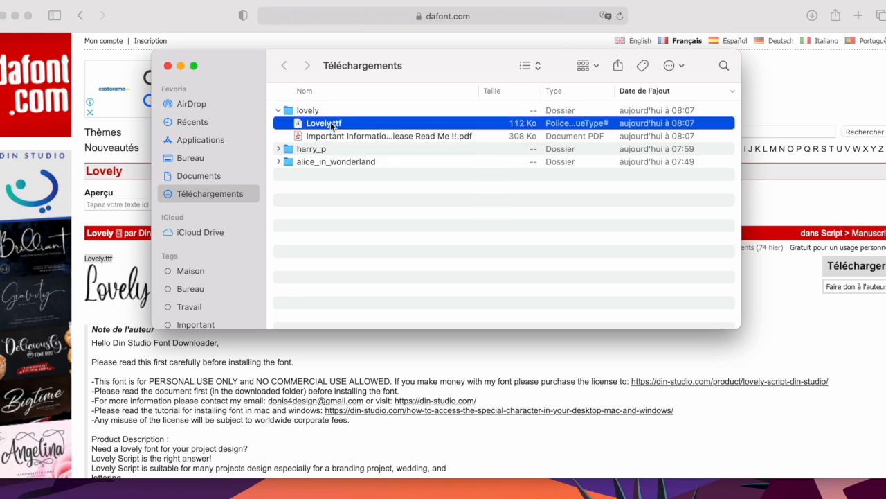
pyautogui.doubleClick(333, 125)
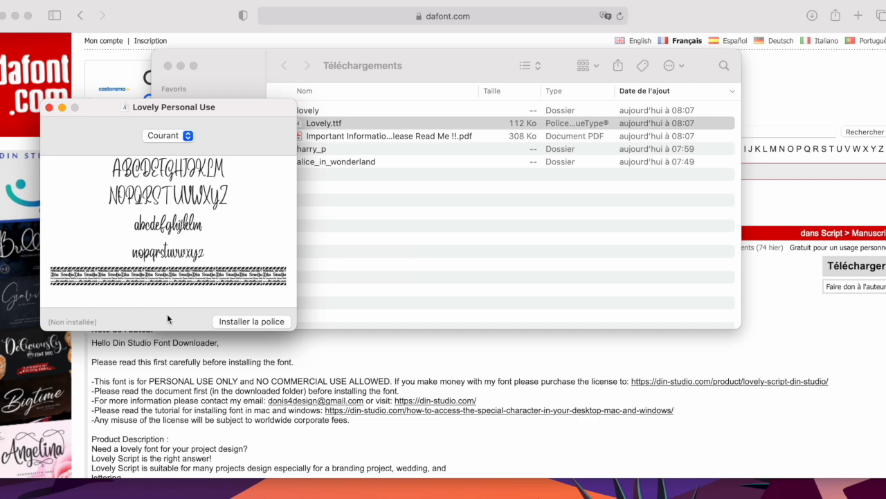
pyautogui.click(238, 322)
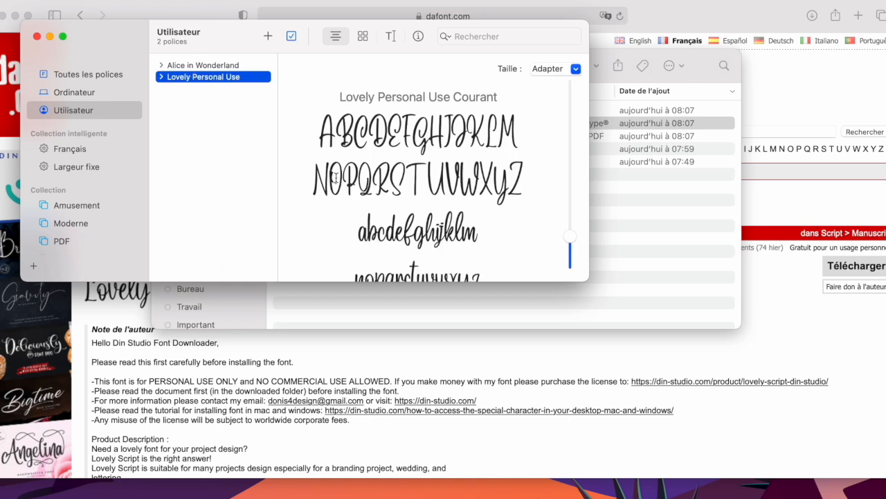
pyautogui.scroll(-3, 336, 178)
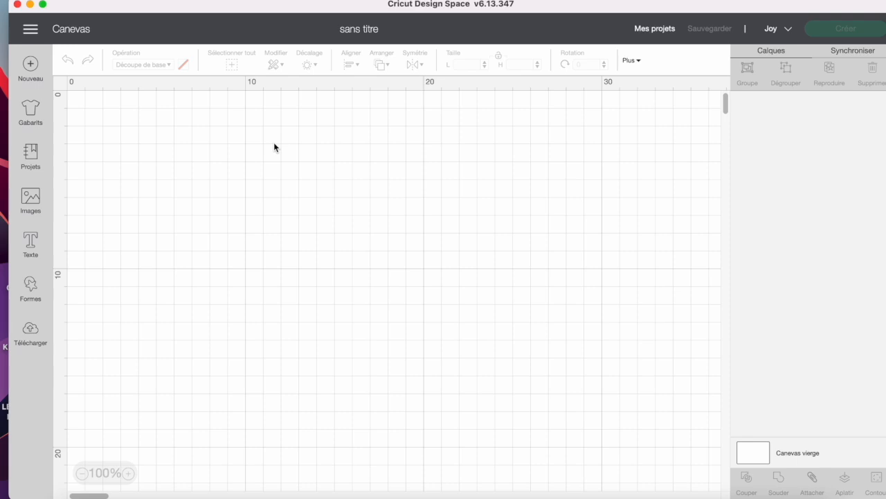
# In Cricut Design Space, add a text object and set its font to Alice in Wonderland by searching the system fonts for "wonderland"
pyautogui.click(32, 256)
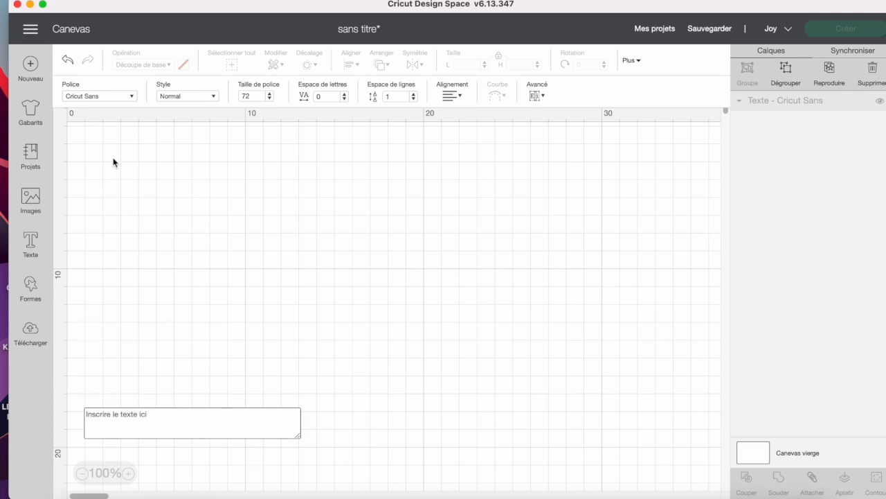
pyautogui.click(107, 95)
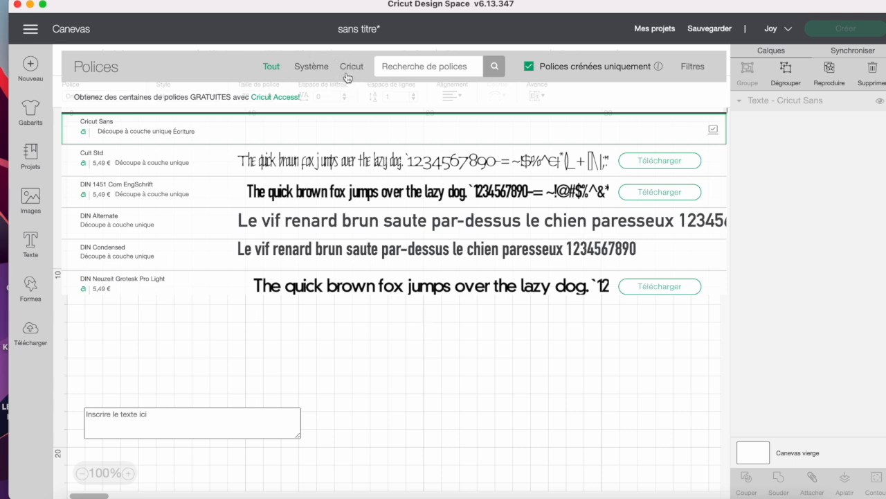
pyautogui.click(309, 72)
pyautogui.click(438, 66)
pyautogui.write('wonderland')
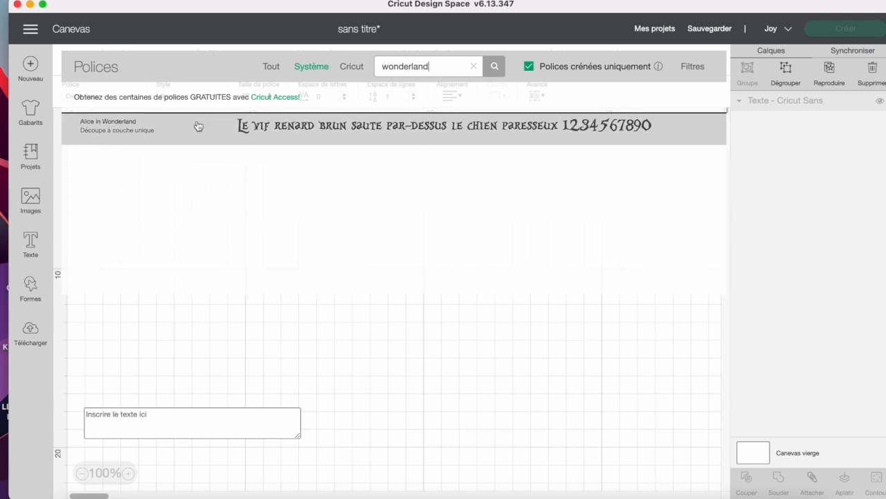
pyautogui.click(291, 125)
# Enter "Alice aux pays" and "des merveilles" on two lines in the text object
pyautogui.click(149, 428)
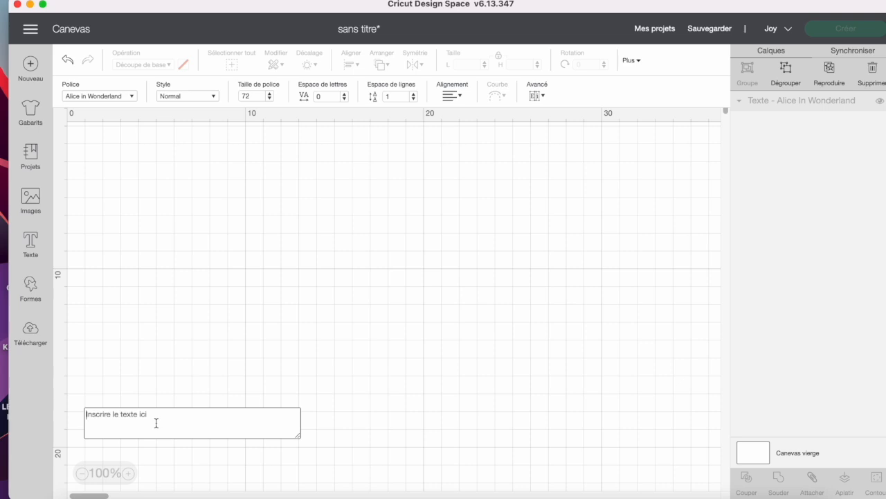
pyautogui.write('Al')
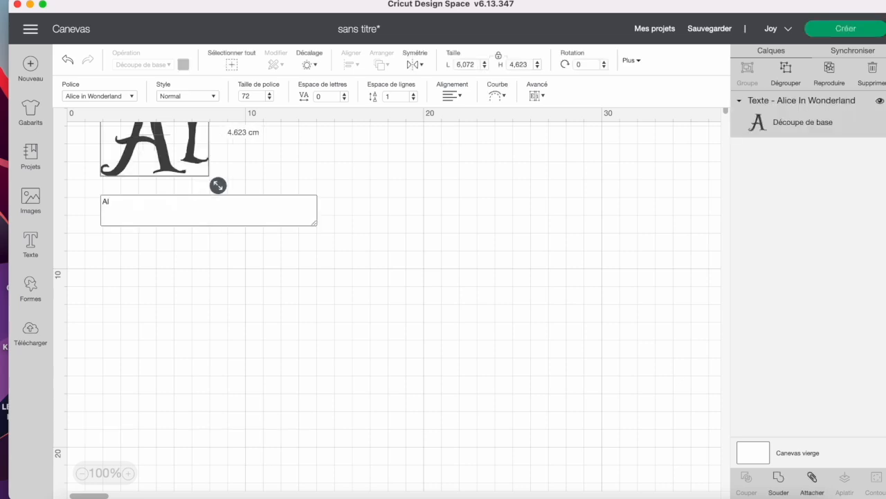
pyautogui.write('ice aux ')
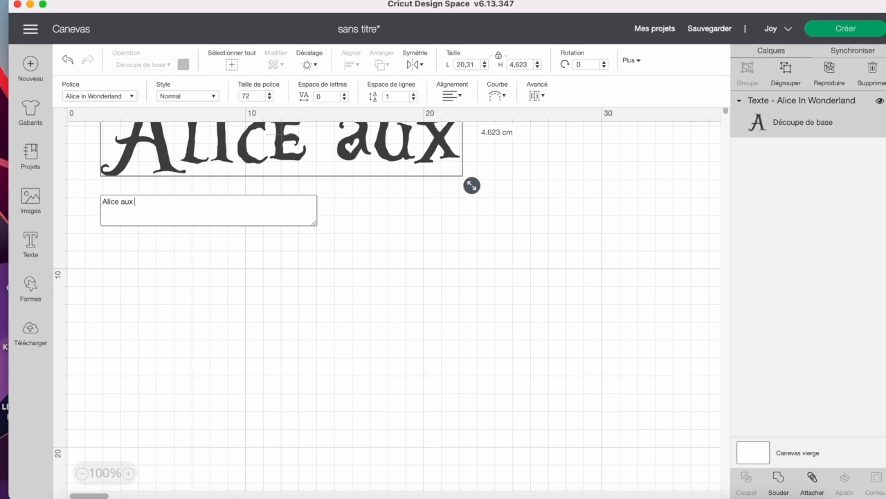
pyautogui.write('payx')
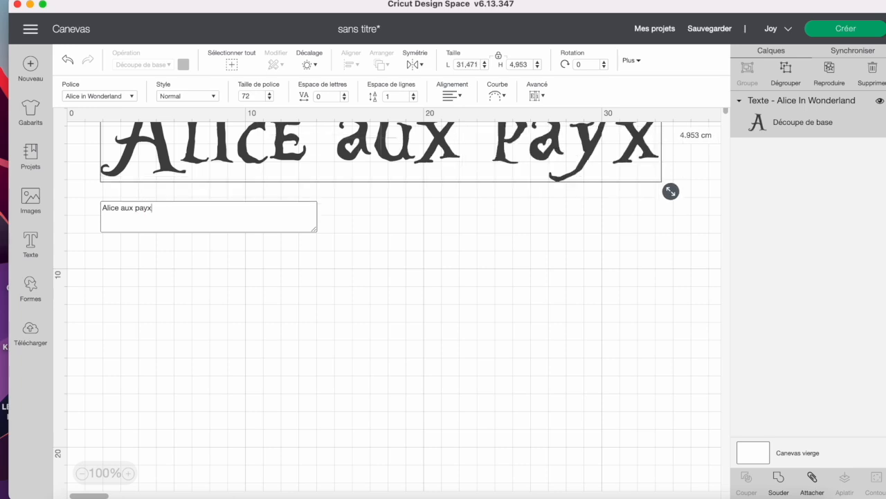
pyautogui.press('BackSpace')
pyautogui.write('s')
pyautogui.press('Return')
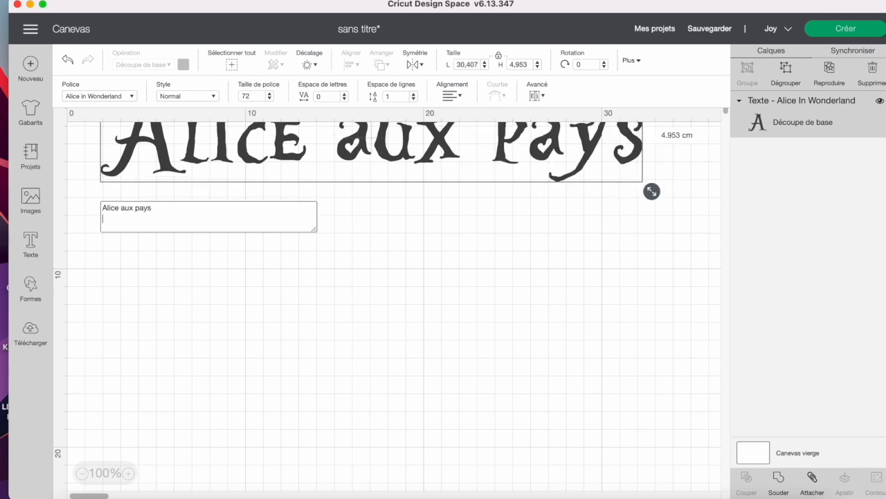
pyautogui.write('des mer')
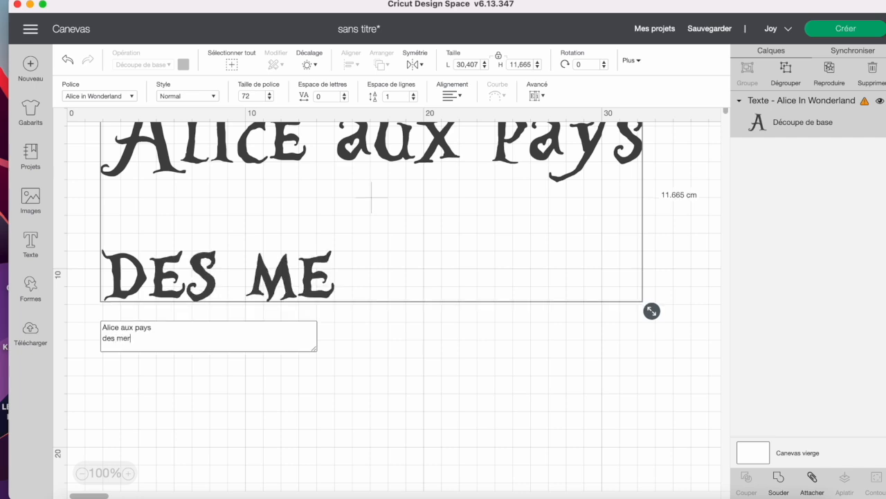
pyautogui.write('veilles')
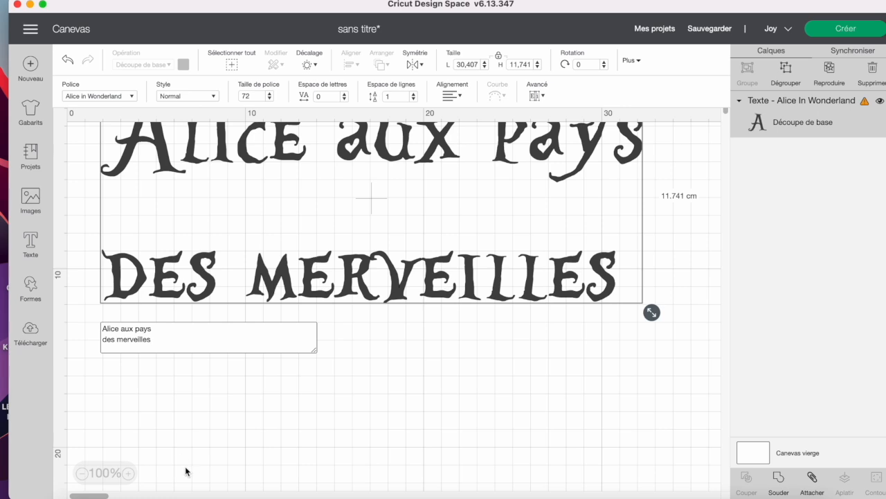
pyautogui.click(231, 424)
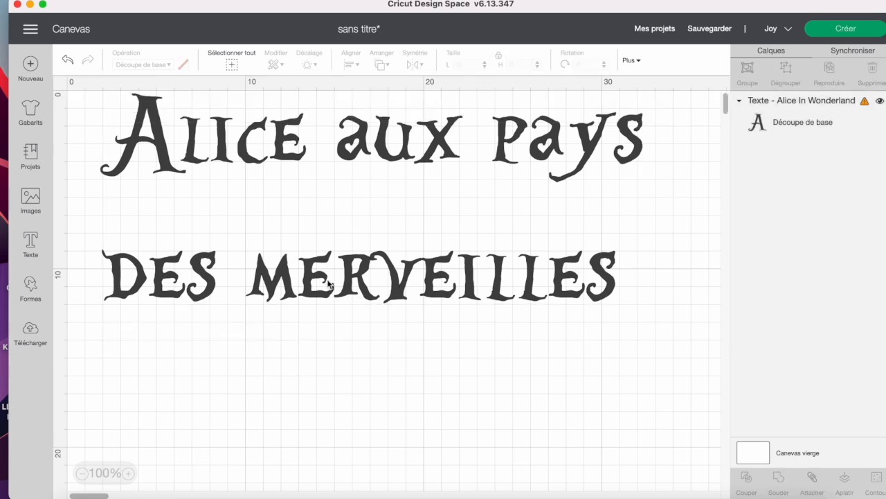
# Scale the two-line text down to about 16.2 × 6.3 cm and reposition it in the upper middle of the canvas
pyautogui.moveTo(330, 284); pyautogui.dragTo(353, 321)
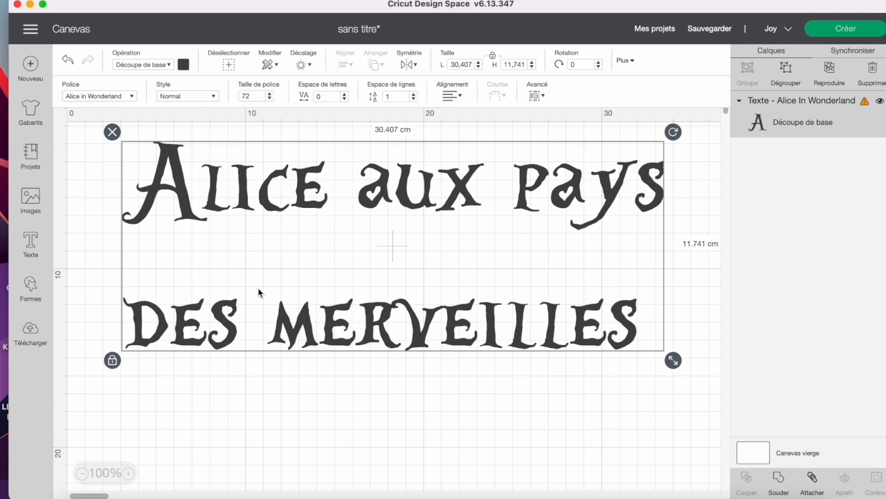
pyautogui.click(865, 104)
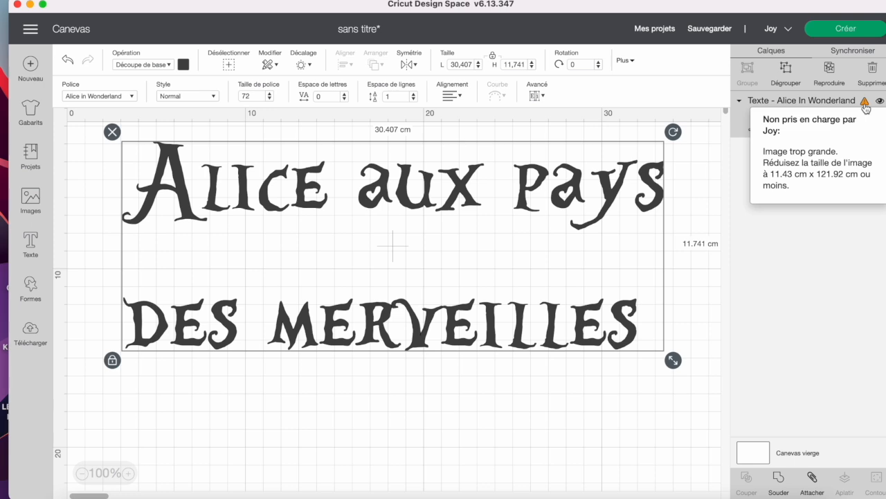
pyautogui.moveTo(673, 361); pyautogui.dragTo(416, 257)
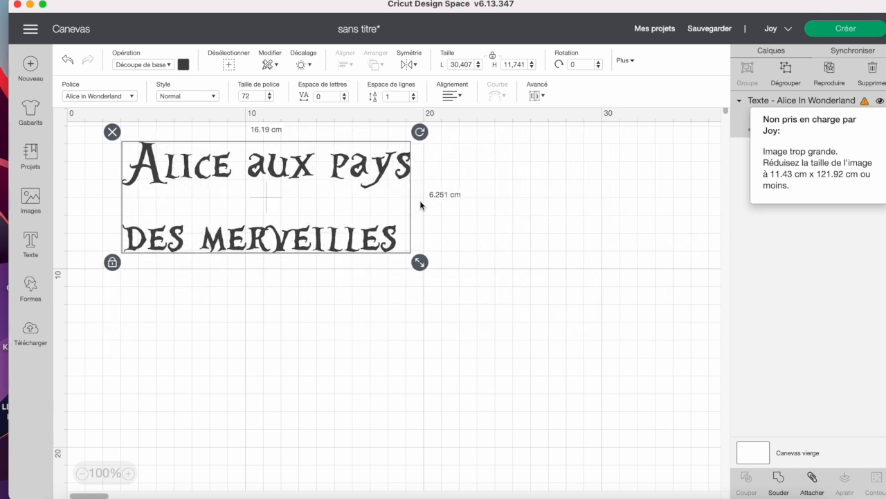
pyautogui.moveTo(255, 199); pyautogui.dragTo(342, 217)
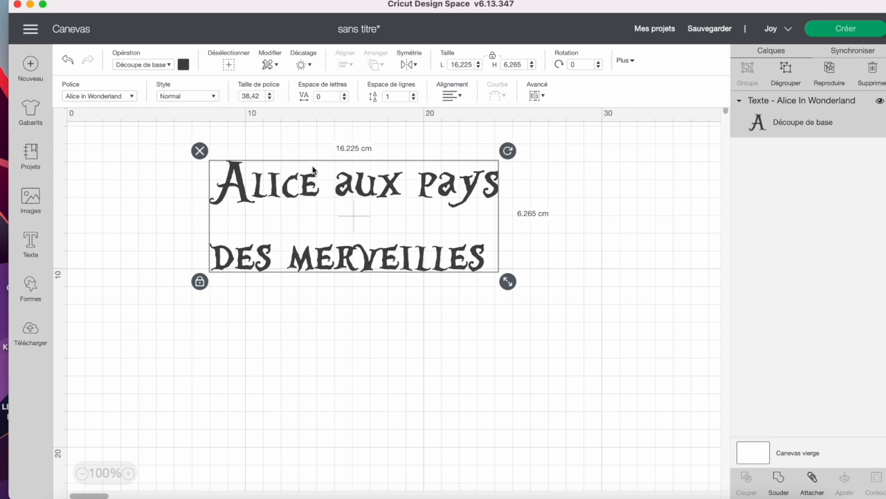
# Try purple as the text's material colour and settle on dark red
pyautogui.click(184, 64)
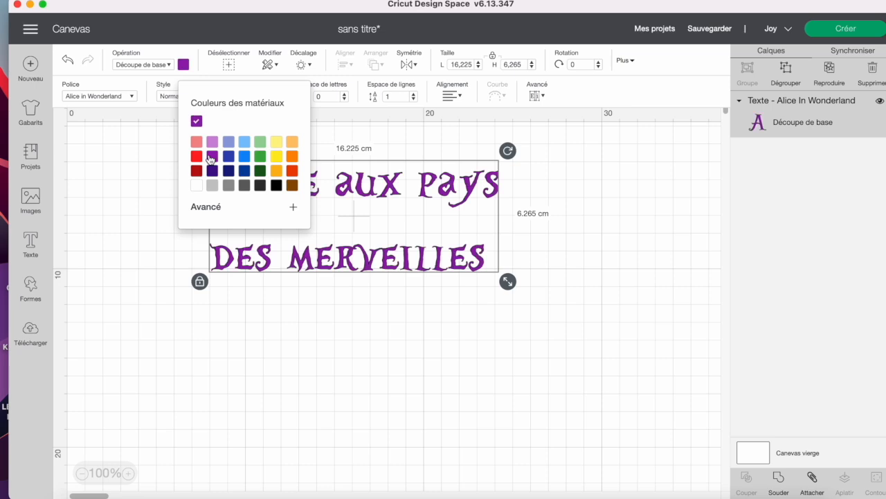
pyautogui.click(197, 172)
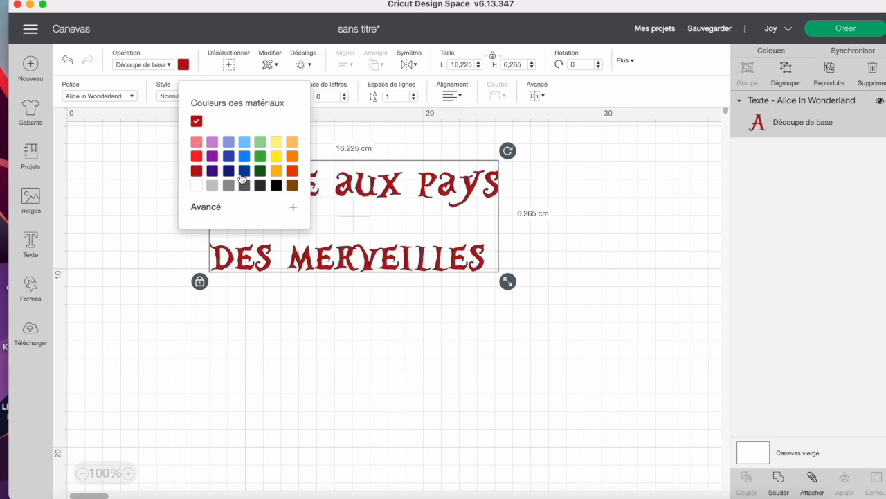
pyautogui.click(212, 157)
pyautogui.click(196, 175)
# Try the Stylo drawing operation on the text and undo it
pyautogui.click(169, 64)
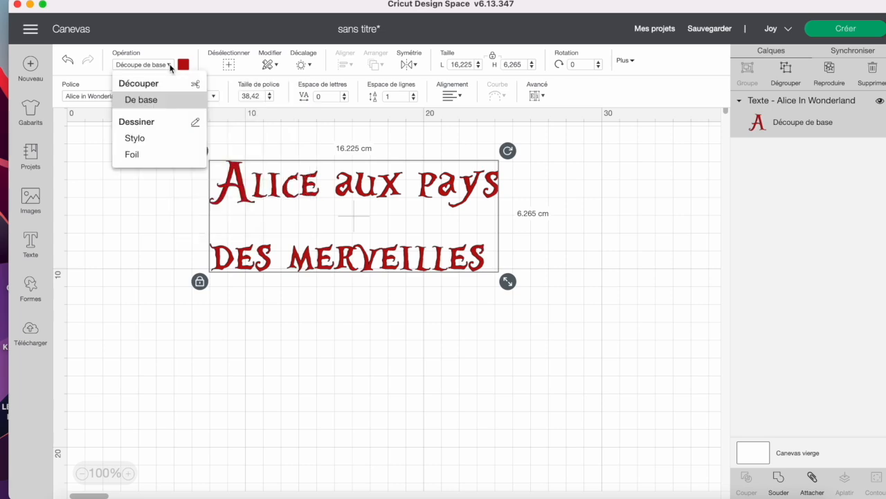
pyautogui.click(139, 138)
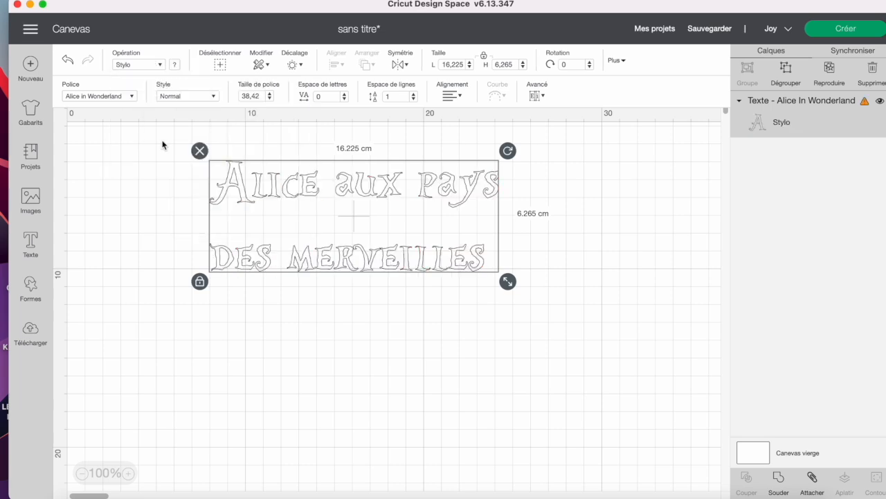
pyautogui.click(66, 60)
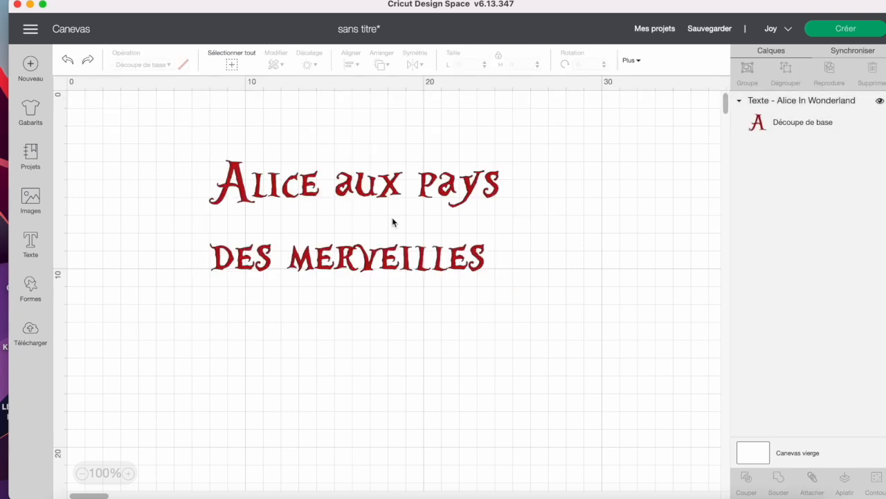
# Set the two-line text's operation to Stylo and give it the Black colour of the Fine Point (0.4mm) pen
pyautogui.click(352, 218)
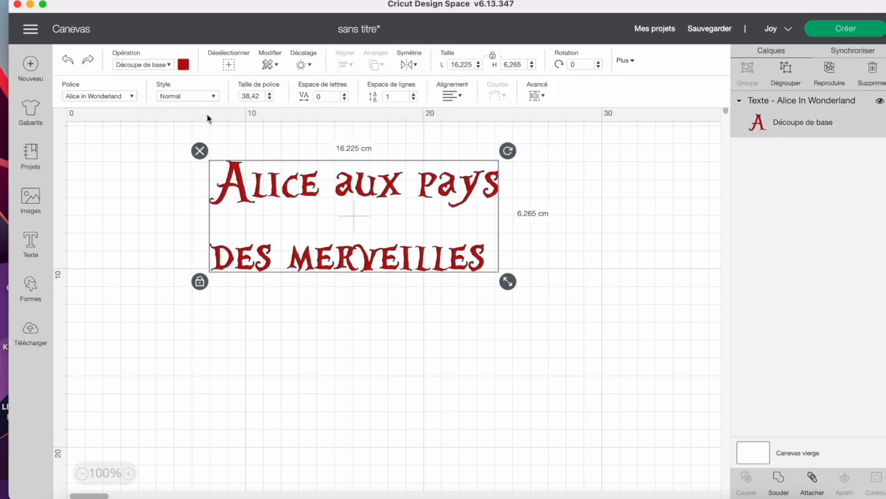
pyautogui.click(161, 68)
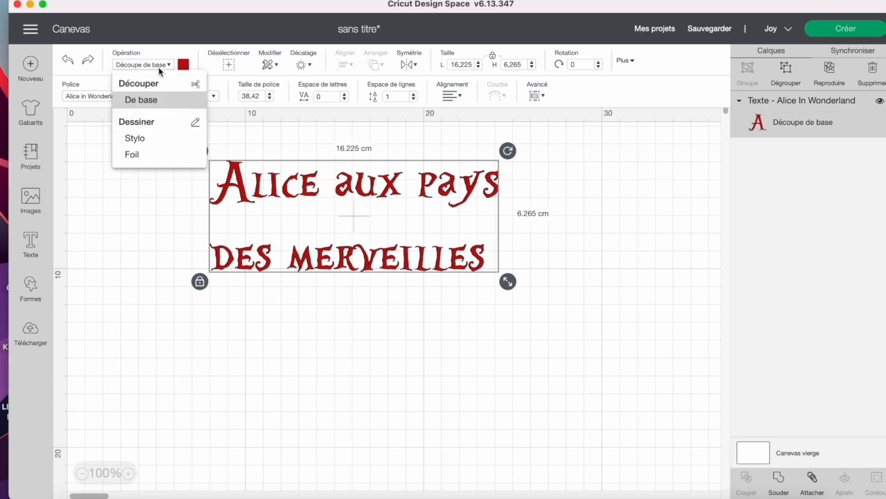
pyautogui.click(134, 138)
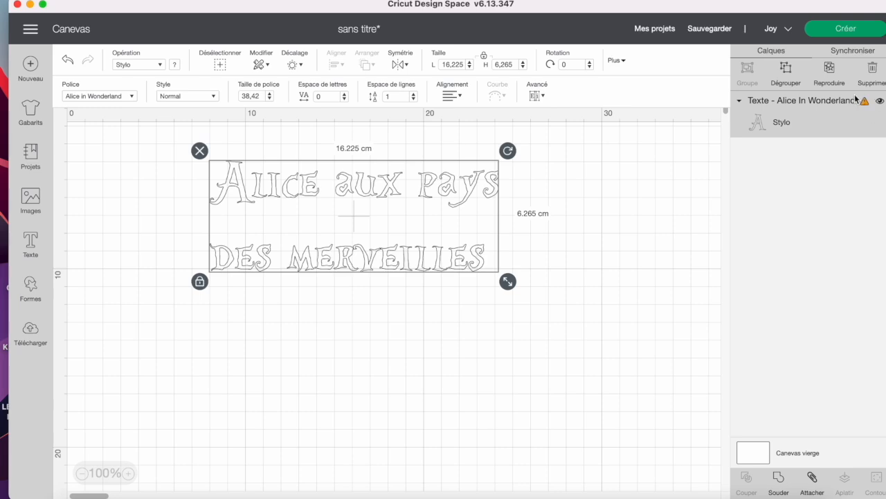
pyautogui.moveTo(866, 104)
pyautogui.click(175, 65)
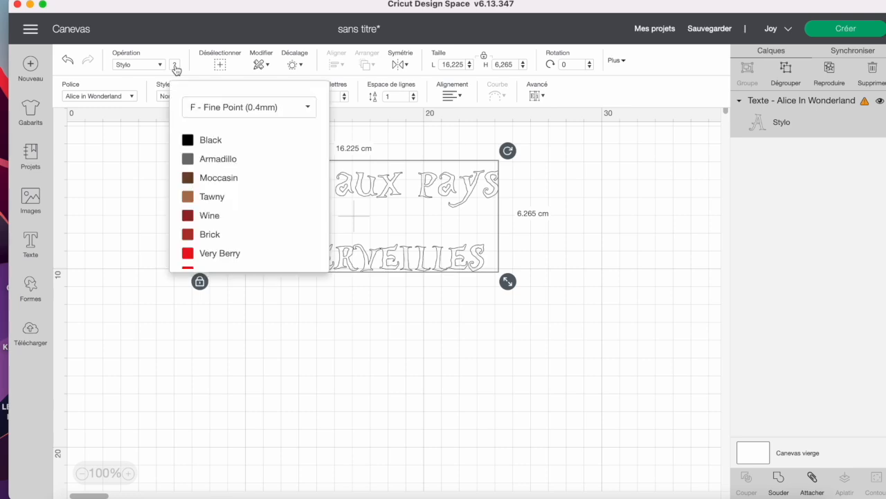
pyautogui.click(211, 140)
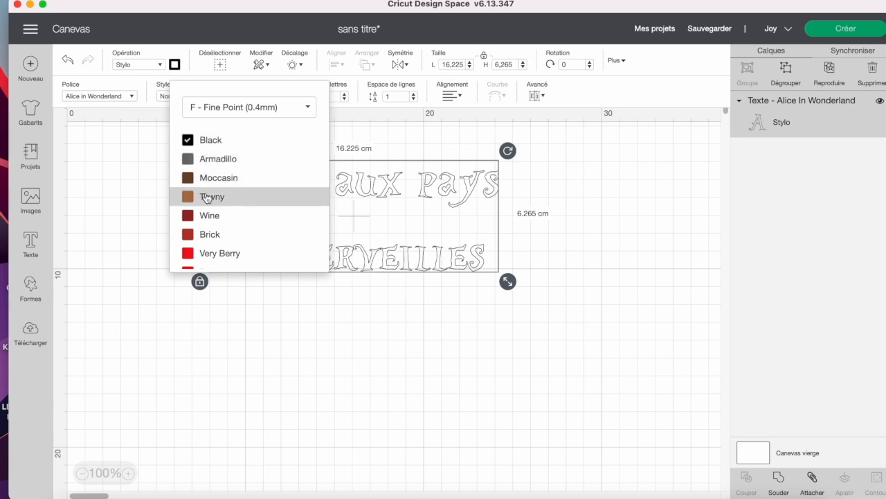
pyautogui.scroll(-5, 206, 199)
pyautogui.scroll(-1, 205, 198)
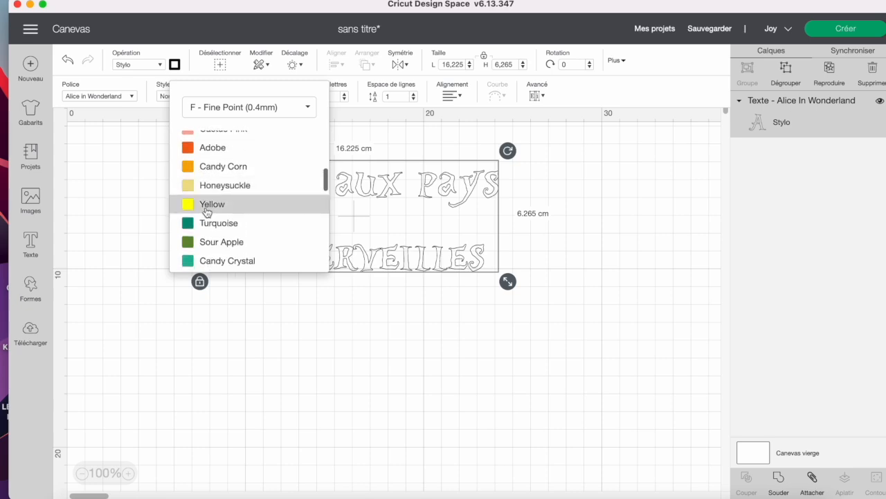
pyautogui.scroll(6, 206, 187)
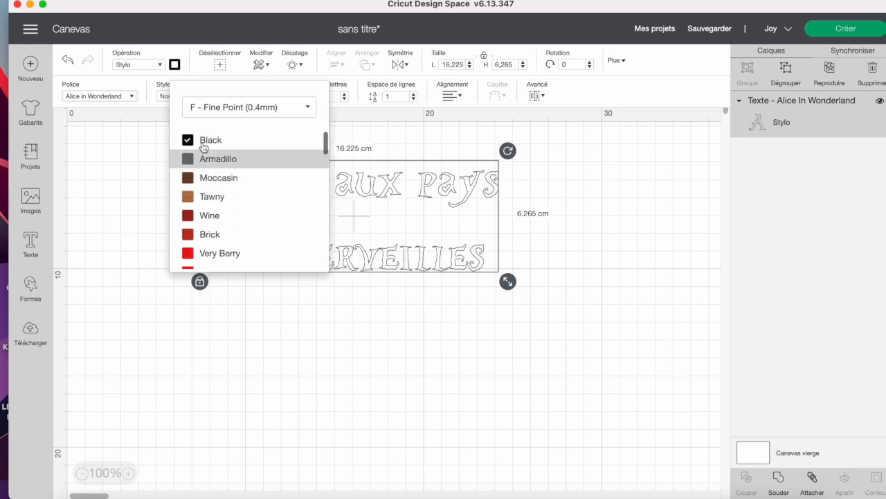
pyautogui.click(624, 203)
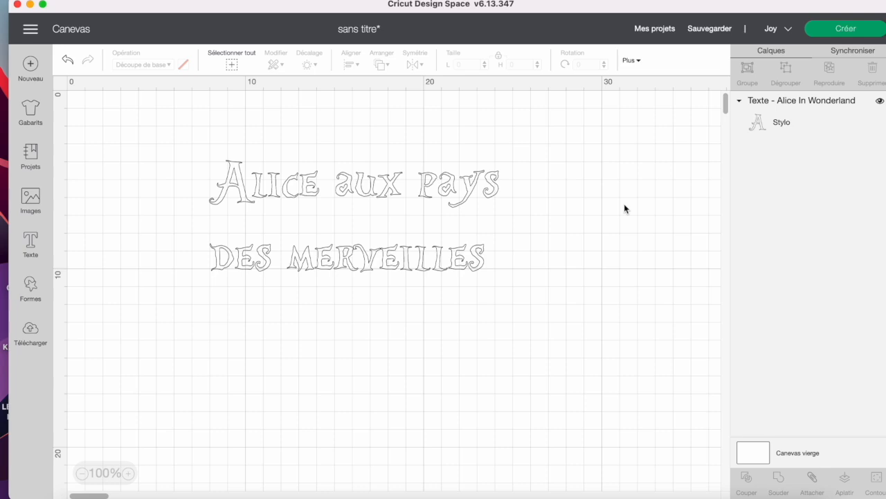
# Change the text's pen type to GG - Glitter Gel (0.8mm) with the Black colour
pyautogui.click(461, 204)
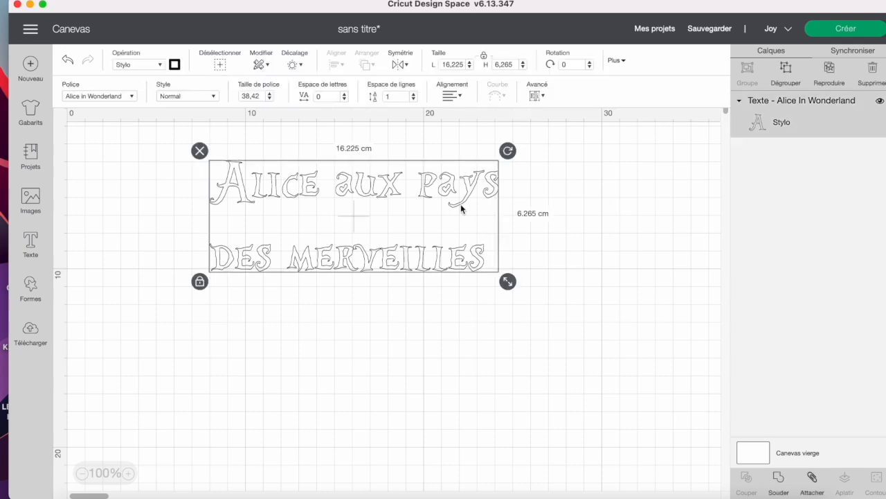
pyautogui.click(174, 64)
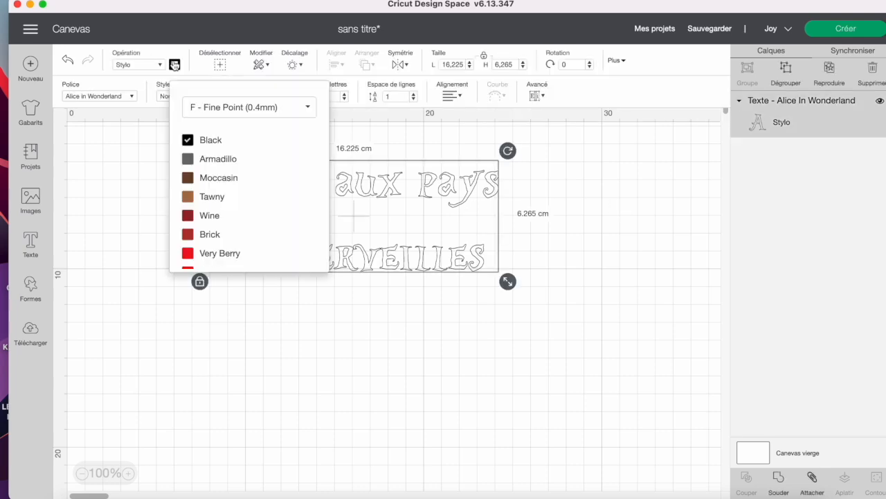
pyautogui.click(232, 115)
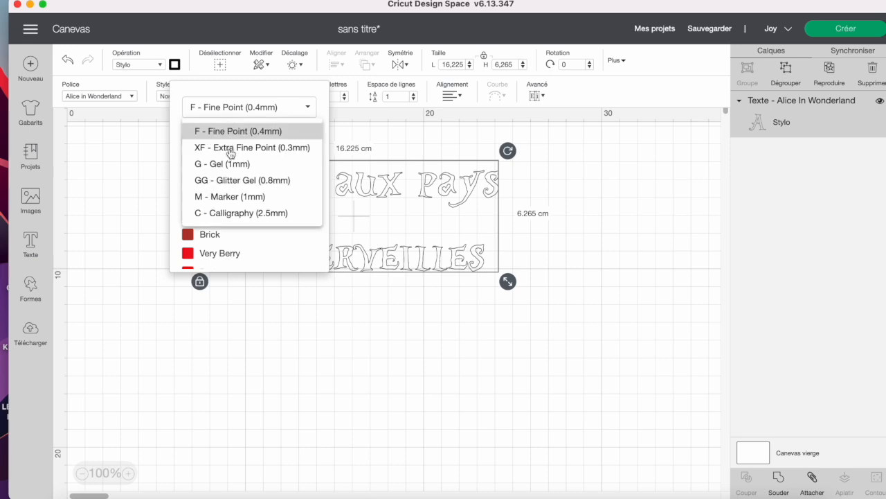
pyautogui.click(229, 180)
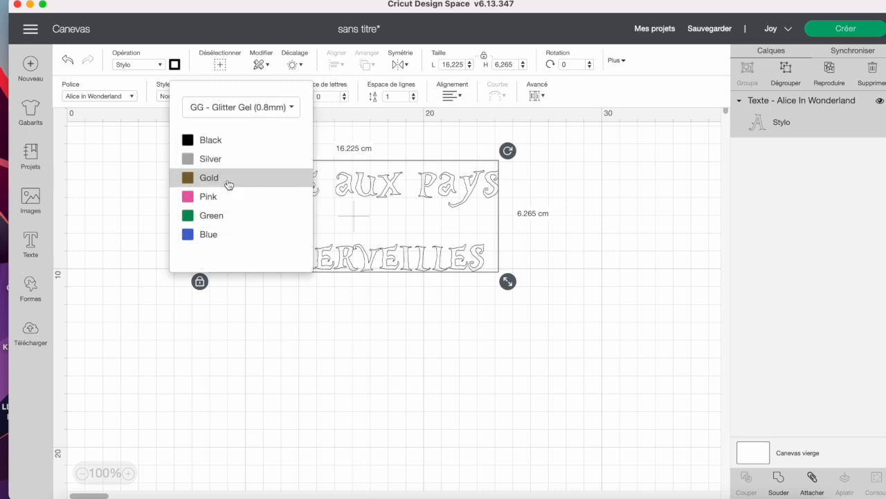
pyautogui.click(220, 142)
pyautogui.click(521, 268)
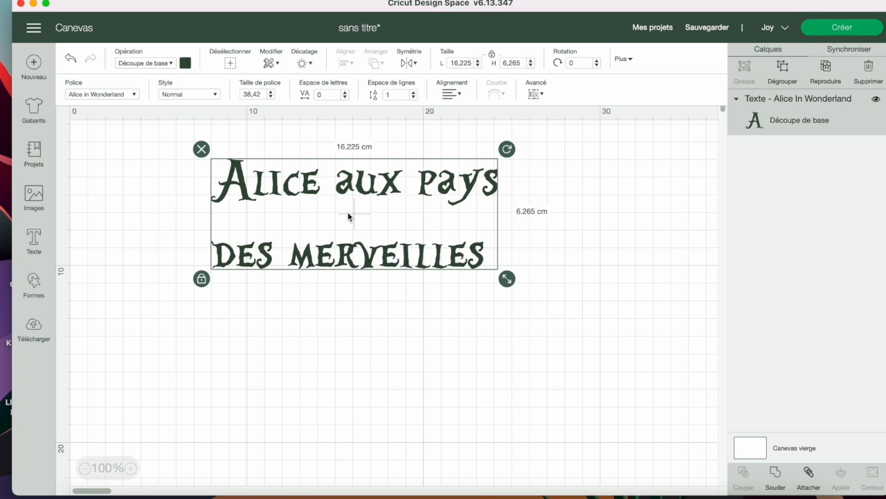
# Try flipping the text about its vertical axis and undo it
pyautogui.click(411, 66)
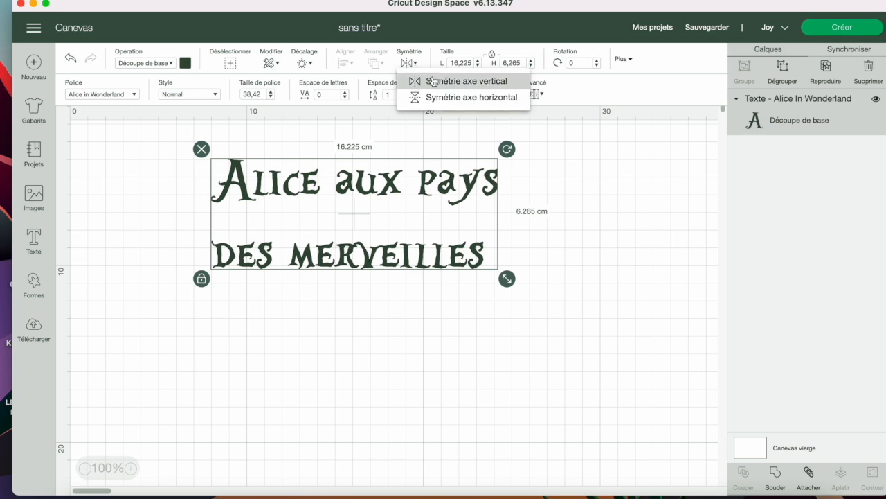
pyautogui.click(433, 82)
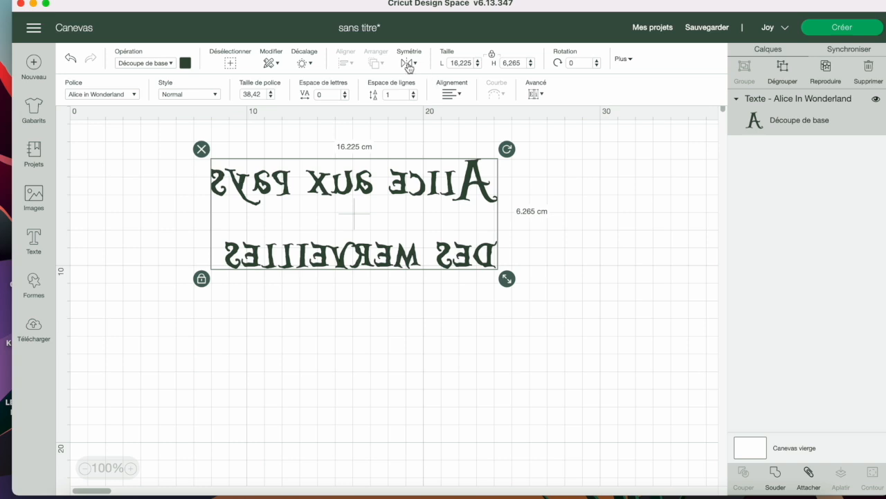
pyautogui.click(69, 64)
pyautogui.click(70, 64)
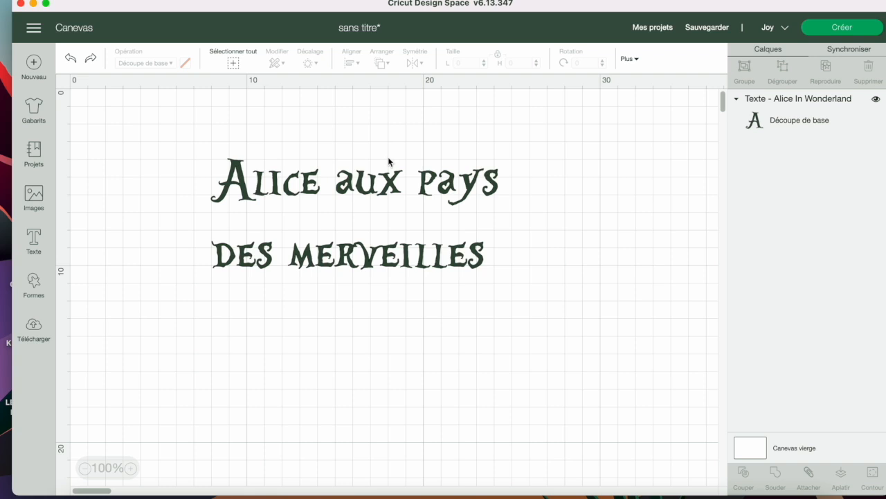
# Mirror the two-line text about the vertical axis and deselect it
pyautogui.click(382, 180)
pyautogui.click(410, 65)
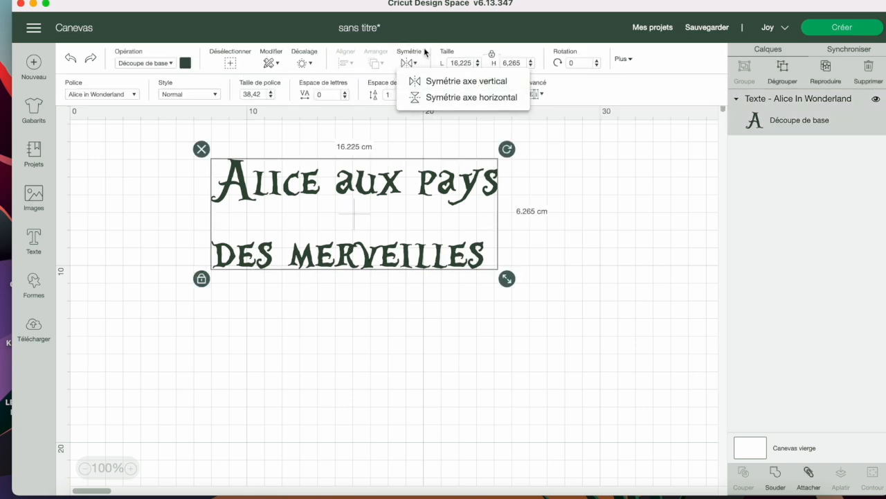
pyautogui.click(416, 81)
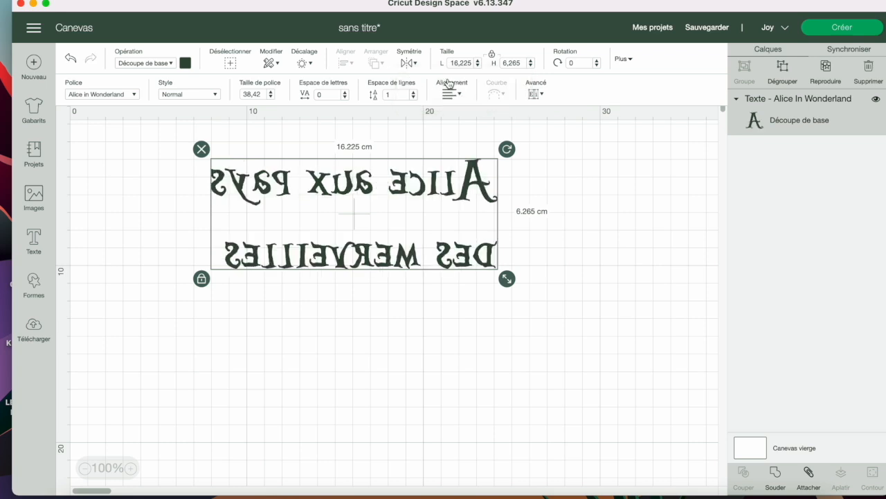
pyautogui.click(527, 179)
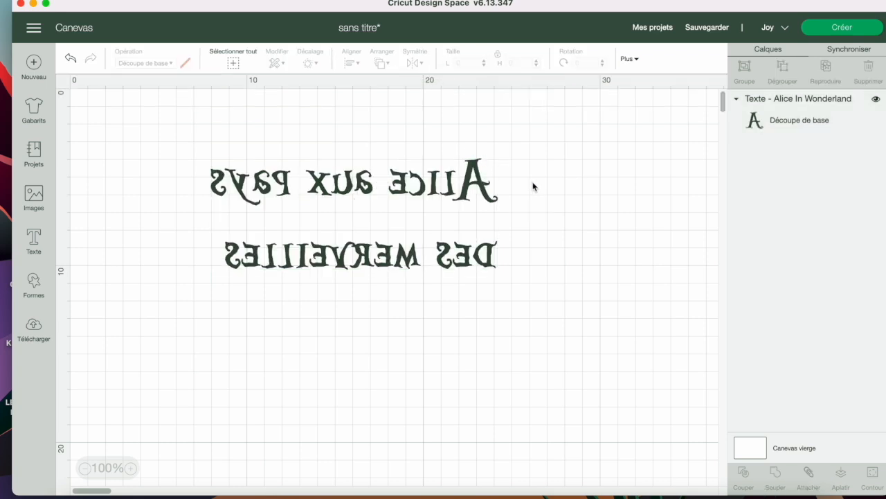
# Send the project to cutting preparation on the mat and shift the text to about 1 cm from the mat's upper and left edges
pyautogui.click(843, 29)
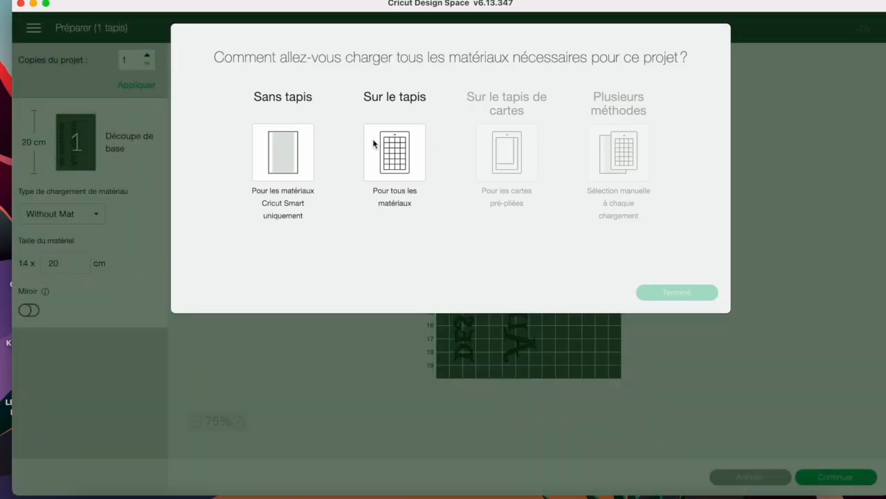
pyautogui.click(402, 149)
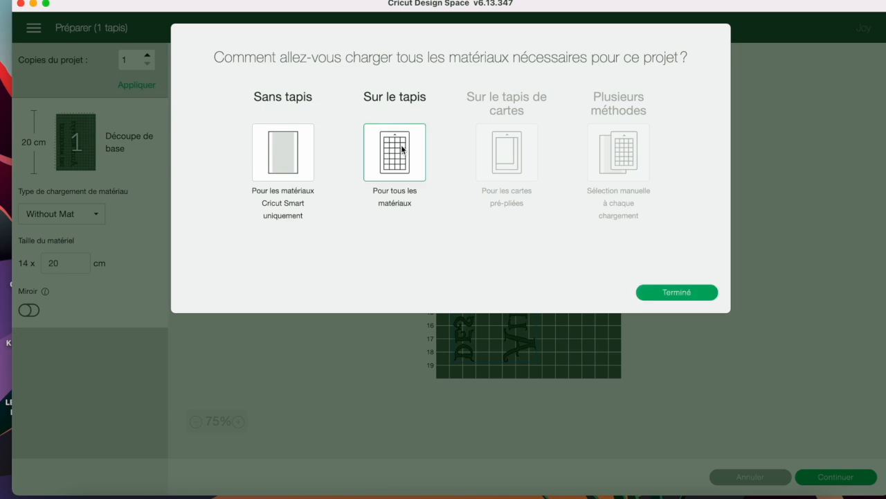
pyautogui.click(662, 294)
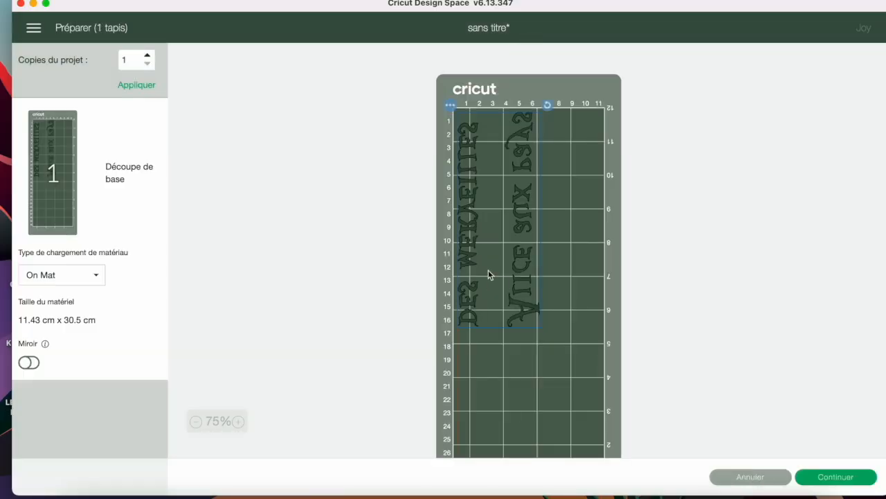
pyautogui.moveTo(488, 269); pyautogui.dragTo(498, 281)
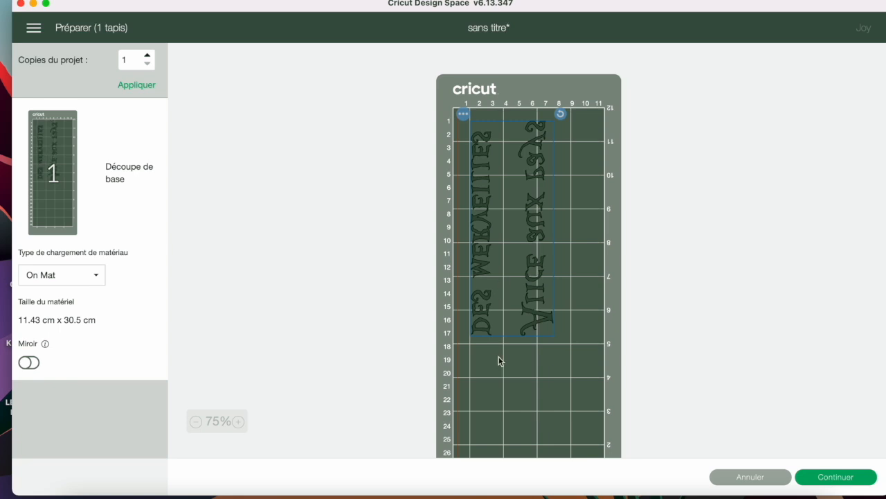
pyautogui.scroll(-3, 495, 335)
pyautogui.scroll(3, 496, 334)
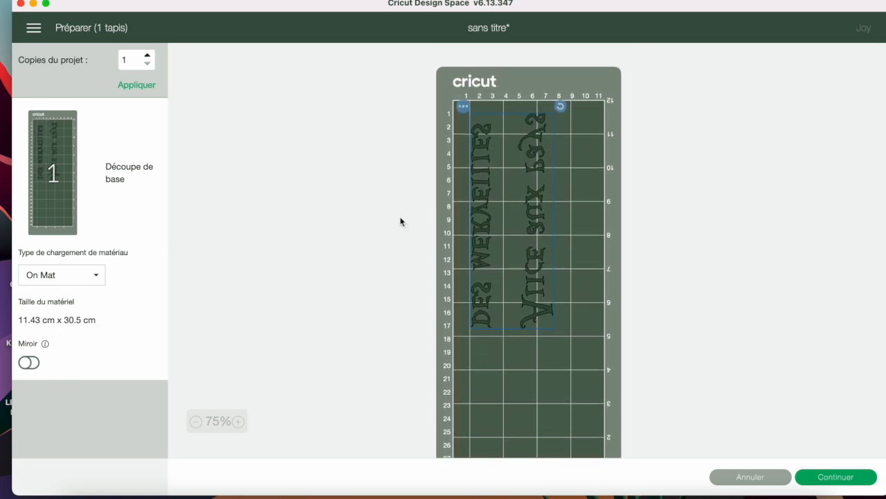
# Try the Miroir option on the mat layout and cancel the cutting preparation
pyautogui.click(29, 364)
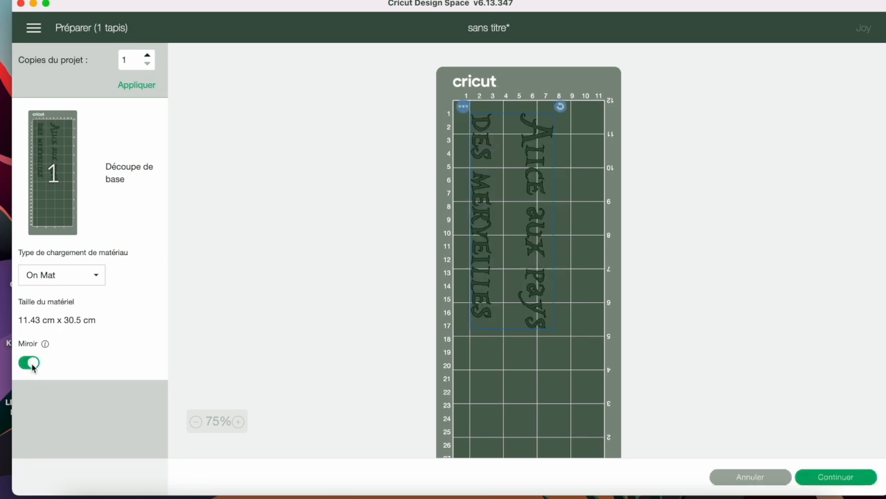
pyautogui.click(28, 363)
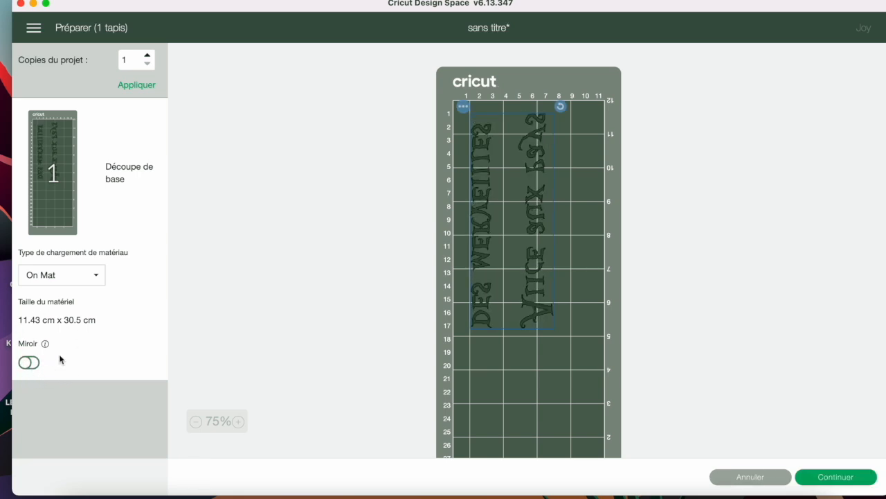
pyautogui.click(22, 360)
pyautogui.click(745, 476)
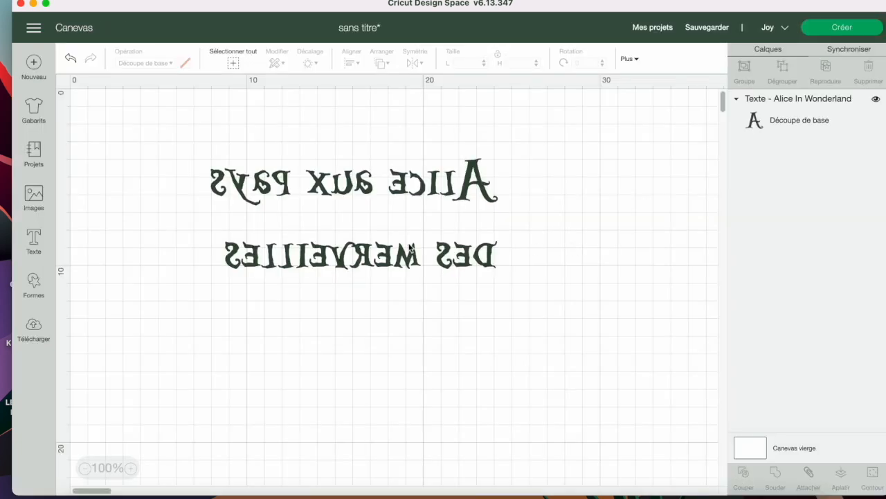
# Delete the mirrored text from the canvas and insert a new text object
pyautogui.click(375, 252)
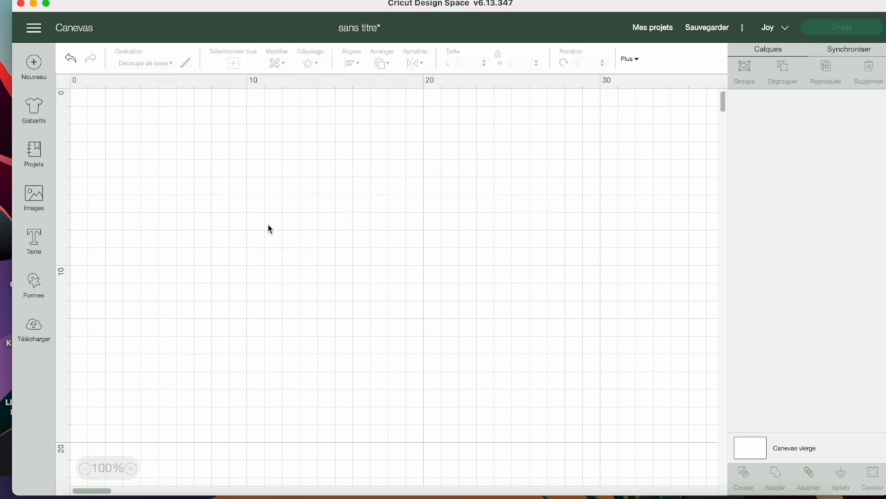
pyautogui.click(38, 245)
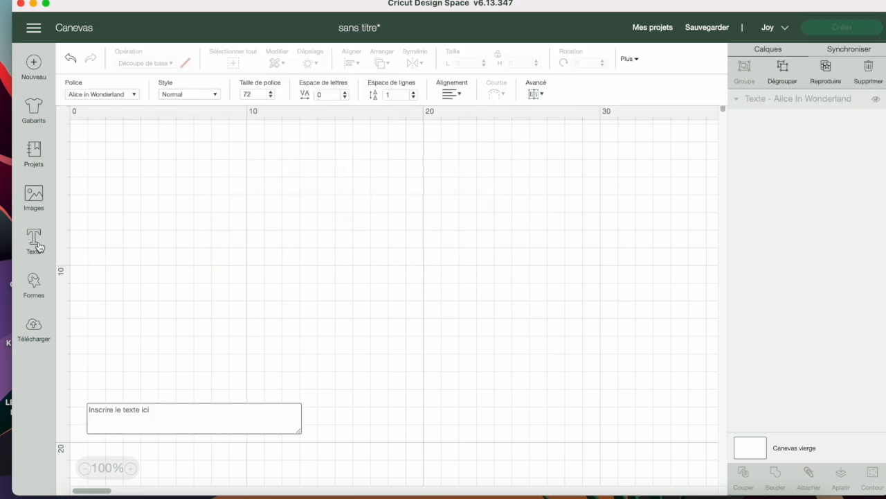
# Search the system fonts for "lovely" and close the font list
pyautogui.click(114, 97)
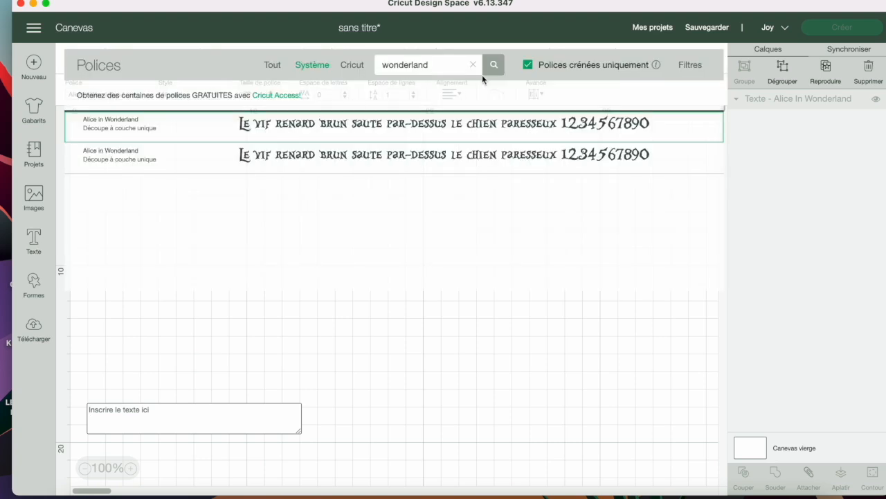
pyautogui.doubleClick(455, 63)
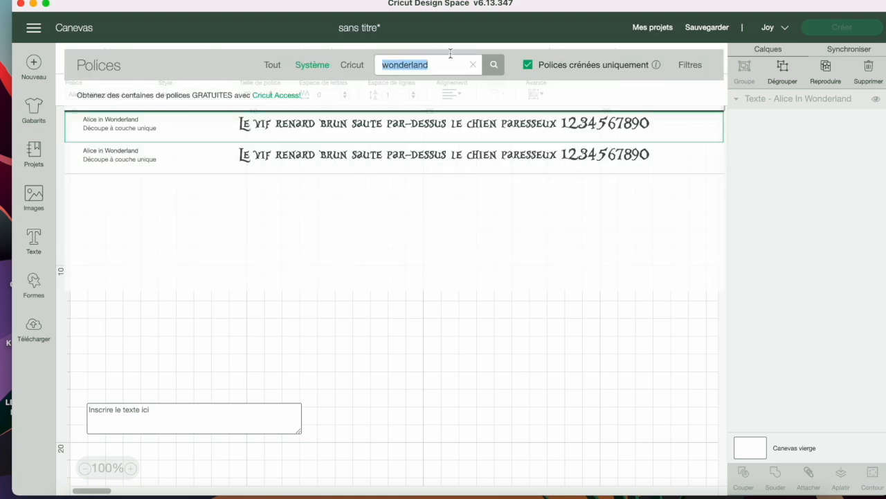
pyautogui.write('lovely')
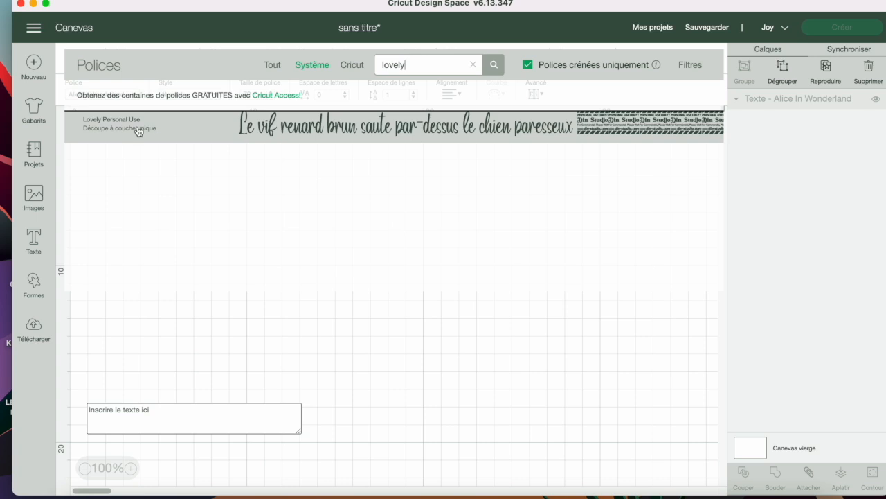
pyautogui.click(166, 173)
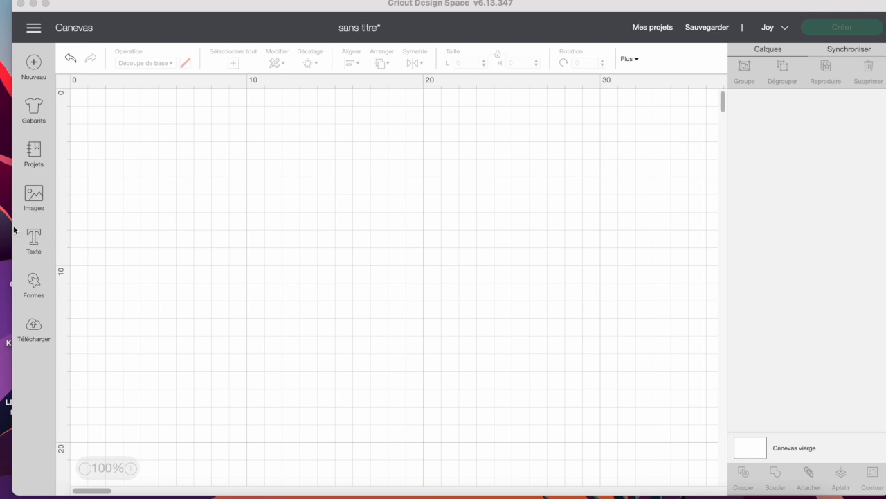
# Insert a new text object and apply the system font Lovely Personal Use, found by searching for "lovely"
pyautogui.click(38, 240)
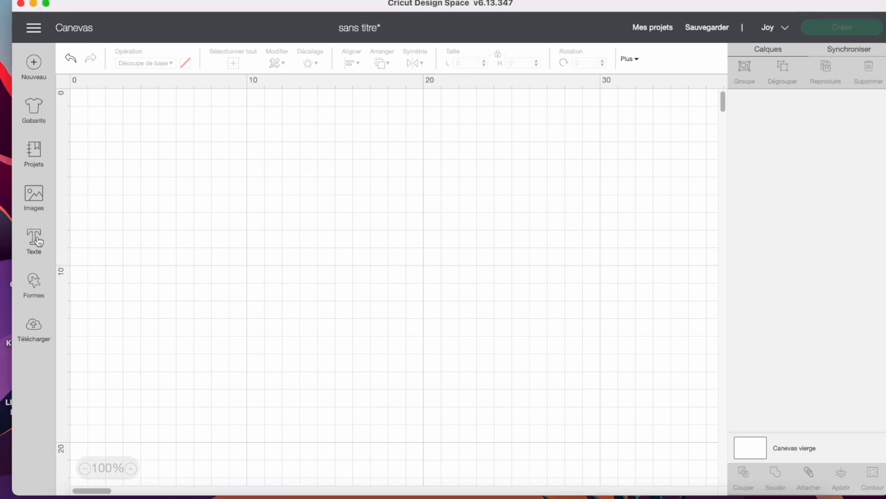
pyautogui.click(38, 240)
pyautogui.click(106, 94)
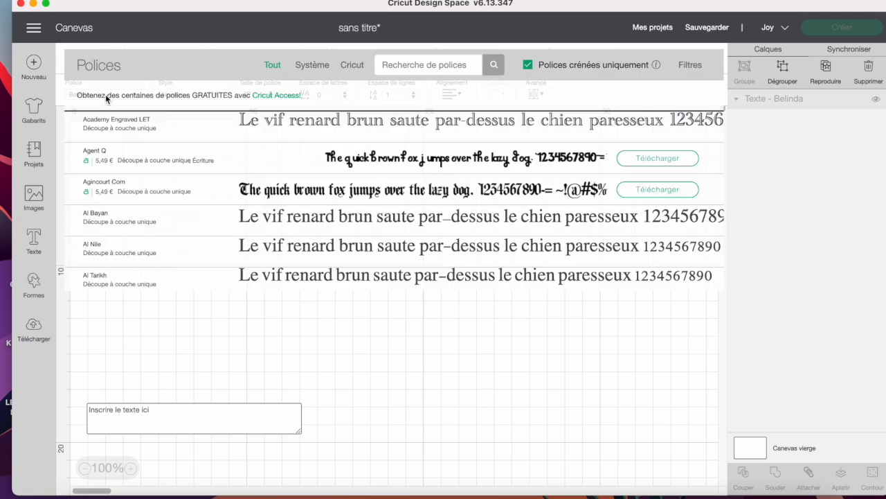
pyautogui.click(324, 69)
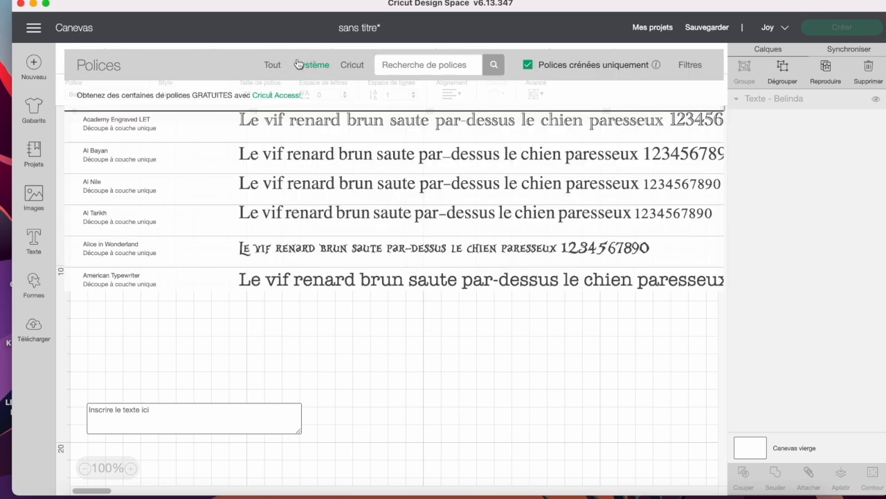
pyautogui.click(411, 64)
pyautogui.write('lovely')
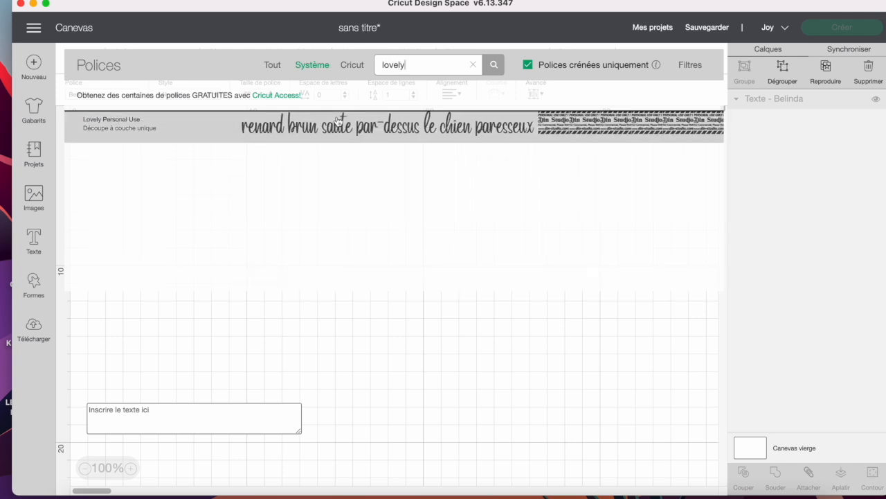
pyautogui.click(337, 119)
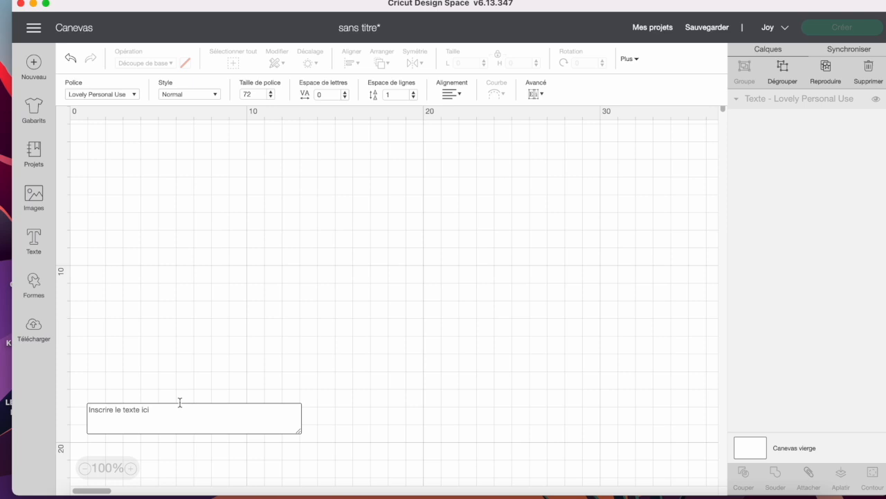
# Enter the sample text "Karoline" and "Création" on two lines and move it to start at about 10 cm horizontally on the canvas
pyautogui.write('Karoline')
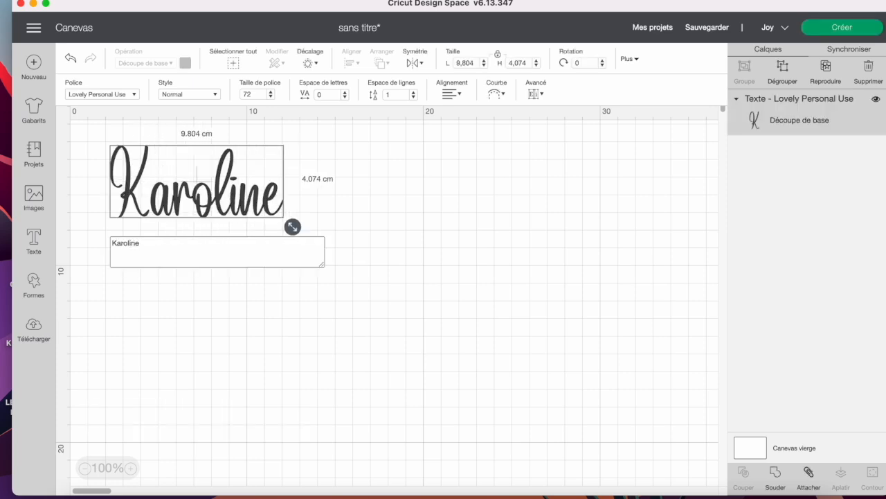
pyautogui.press('Return')
pyautogui.write('C')
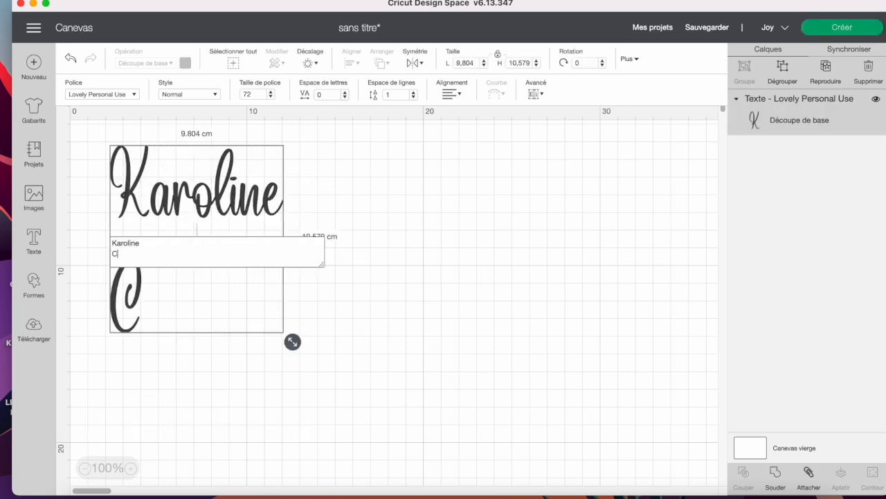
pyautogui.write('réation')
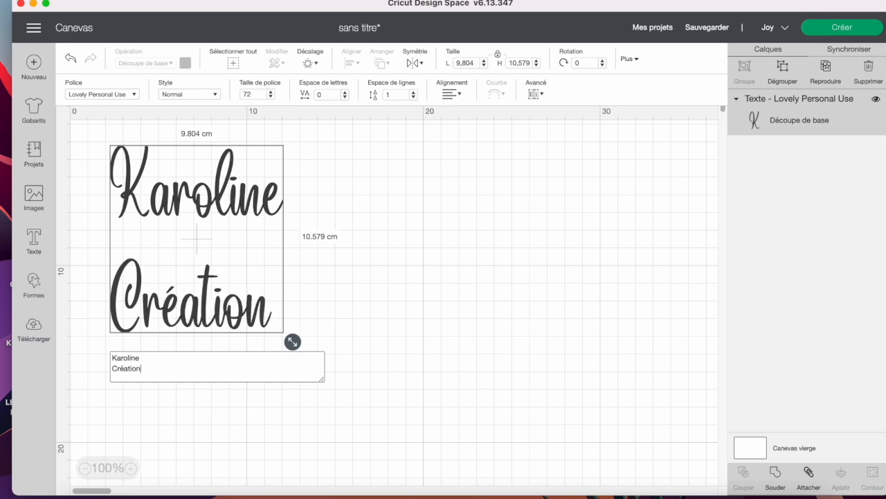
pyautogui.click(354, 256)
pyautogui.moveTo(243, 291); pyautogui.dragTo(371, 295)
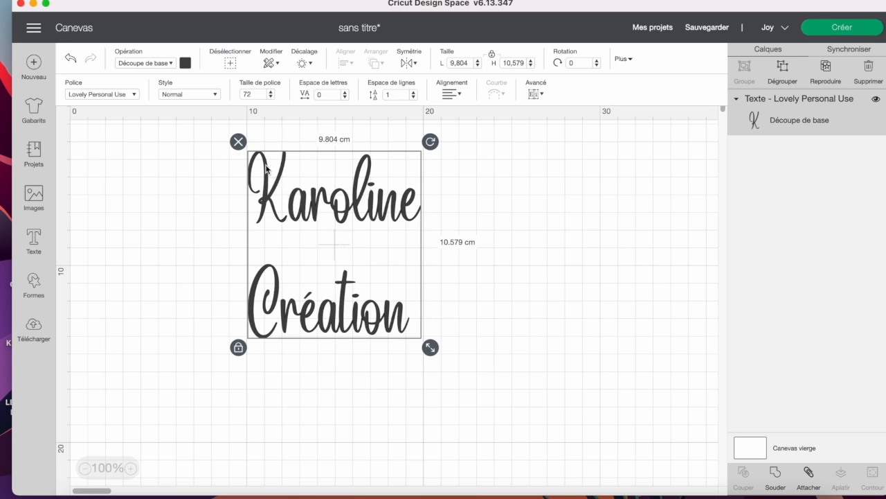
# Replace the two-line text with "Il était une fois"
pyautogui.doubleClick(323, 206)
pyautogui.click(536, 253)
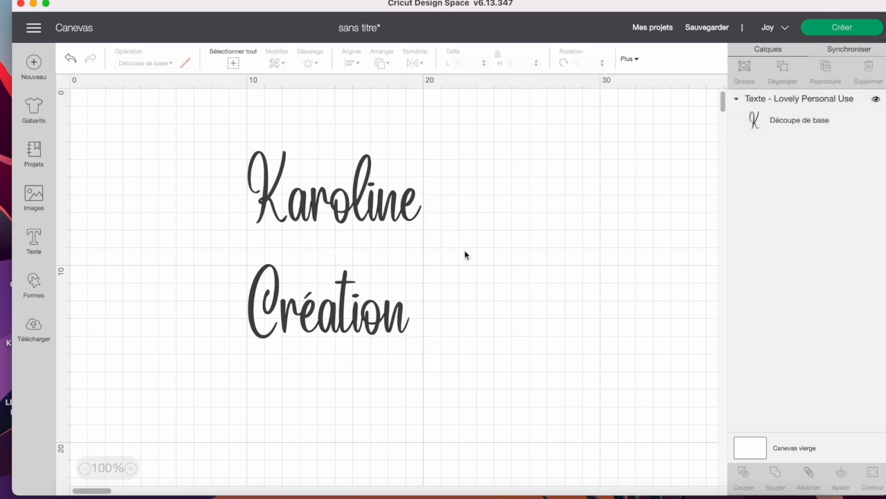
pyautogui.click(327, 221)
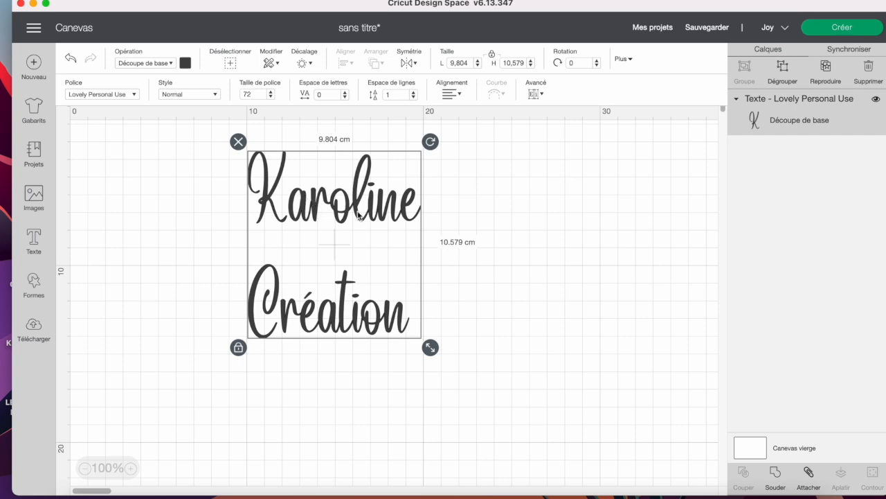
pyautogui.doubleClick(322, 212)
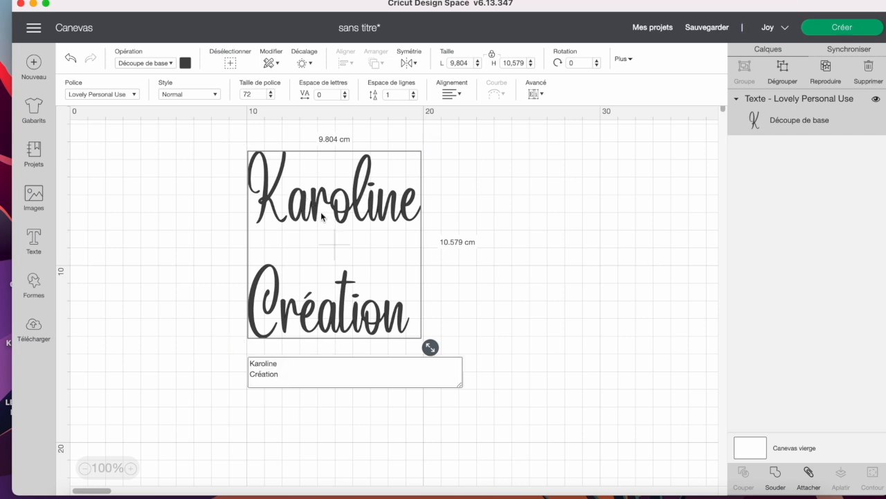
pyautogui.press('BackSpace')
pyautogui.press('BackSpace')
pyautogui.press('BackSpace')
pyautogui.press('BackSpace')
pyautogui.press('BackSpace')
pyautogui.press('BackSpace')
pyautogui.press('BackSpace')
pyautogui.press('BackSpace')
pyautogui.press('BackSpace')
pyautogui.press('BackSpace')
pyautogui.press('BackSpace')
pyautogui.press('BackSpace')
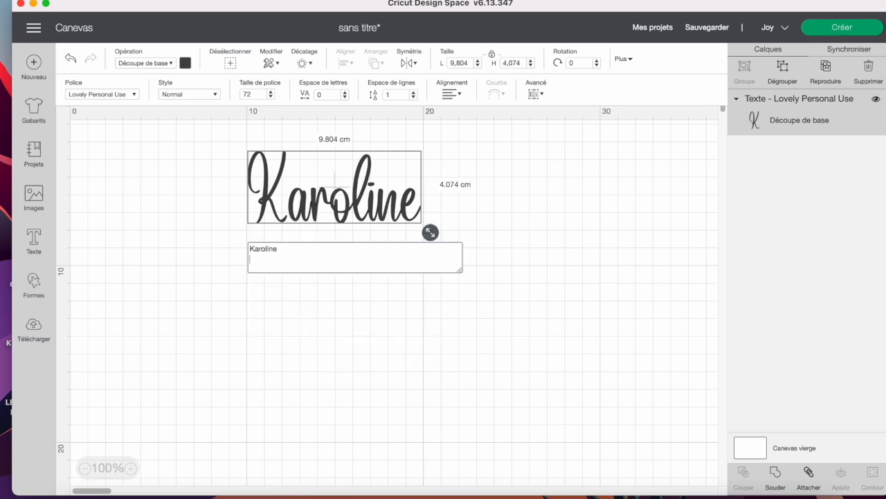
pyautogui.press('BackSpace')
pyautogui.press('BackSpace')
pyautogui.press('BackSpace')
pyautogui.press('BackSpace')
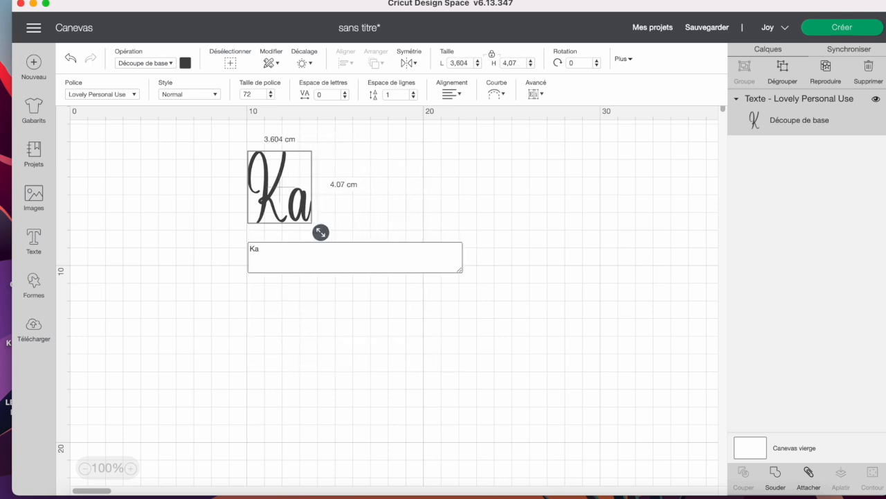
pyautogui.press('BackSpace')
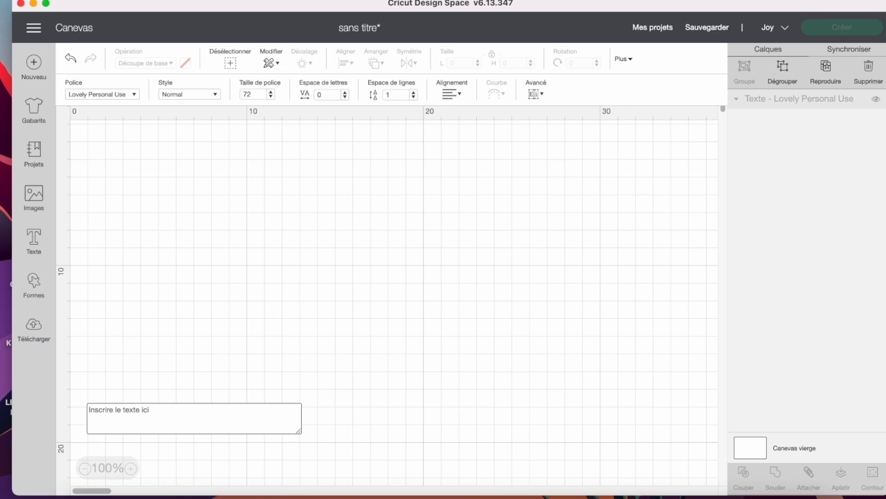
pyautogui.write('Il')
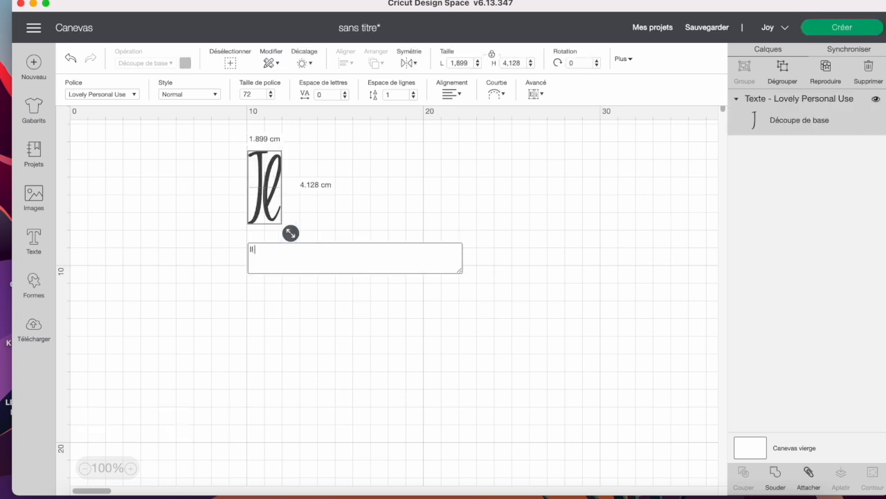
pyautogui.write(' était ')
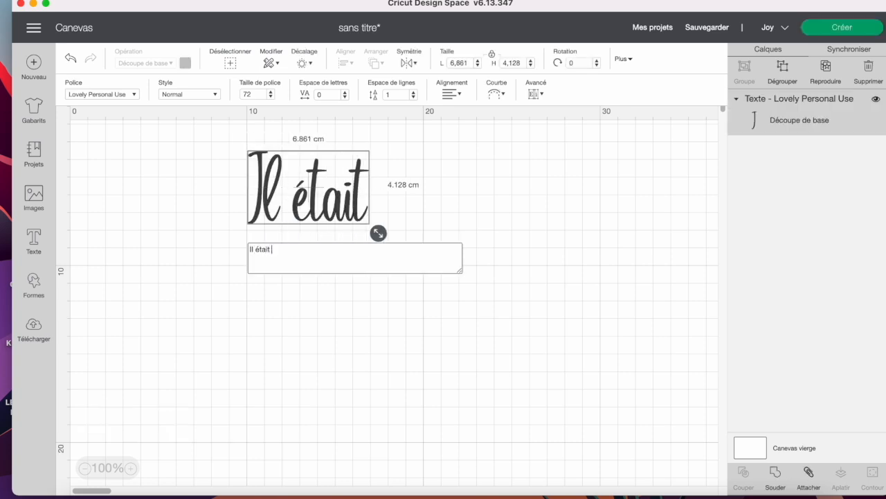
pyautogui.write('une fois')
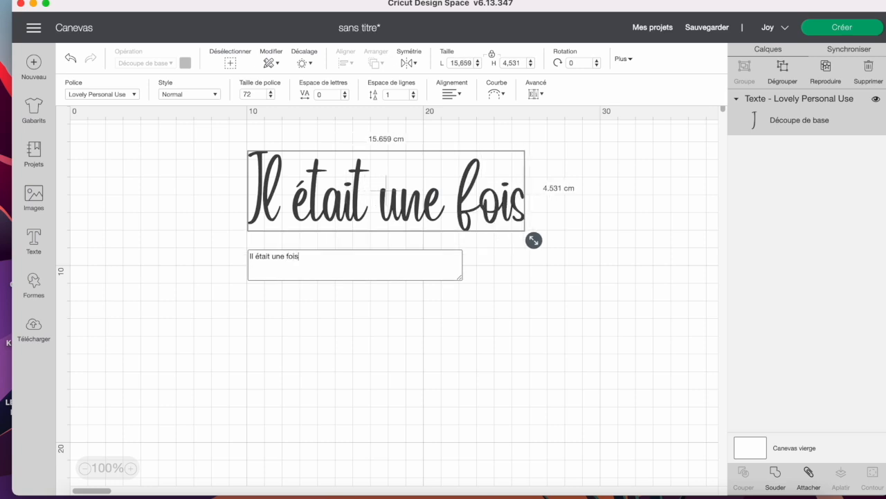
pyautogui.press('Escape')
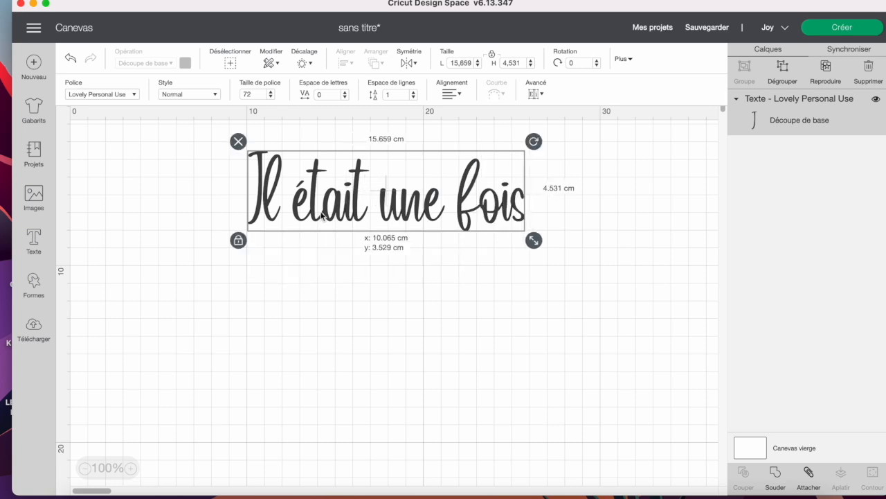
# Shift the "Il était une fois" text about 1 cm down on the canvas
pyautogui.click(417, 295)
pyautogui.click(399, 225)
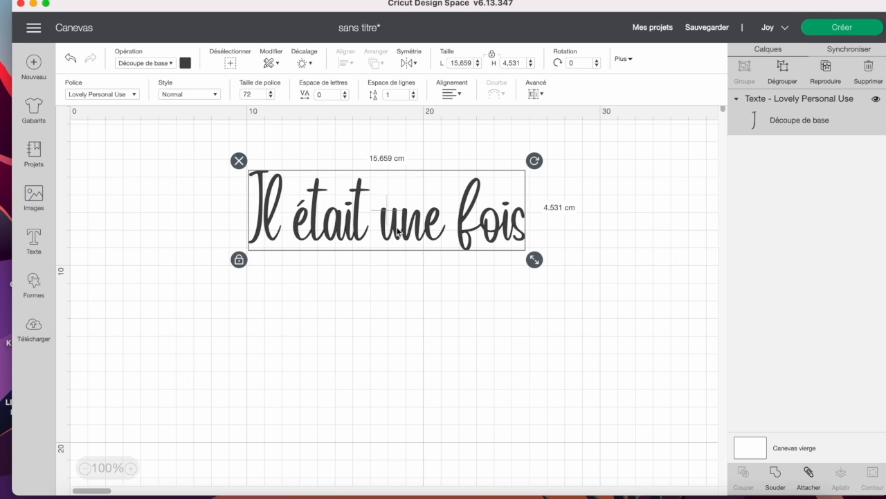
pyautogui.click(367, 274)
# Try flipping the "Il était une fois" text with Symétrie axe vertical and undo the flip
pyautogui.click(360, 231)
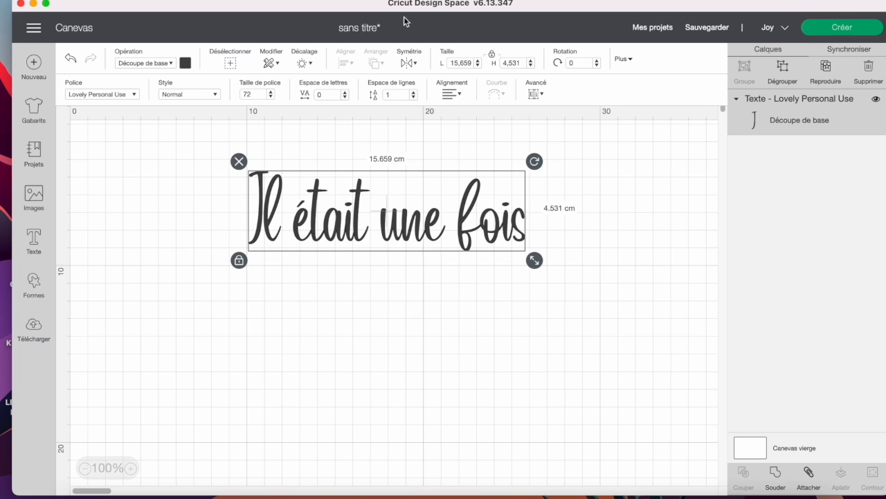
pyautogui.click(409, 64)
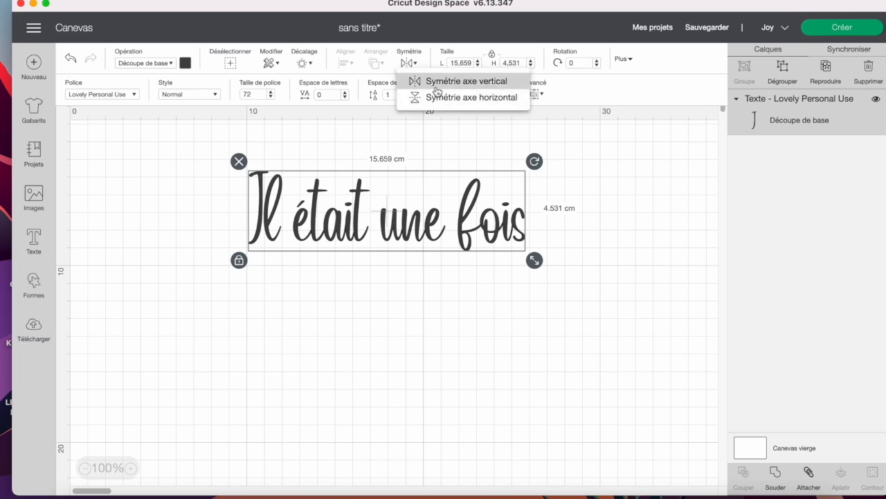
pyautogui.click(435, 82)
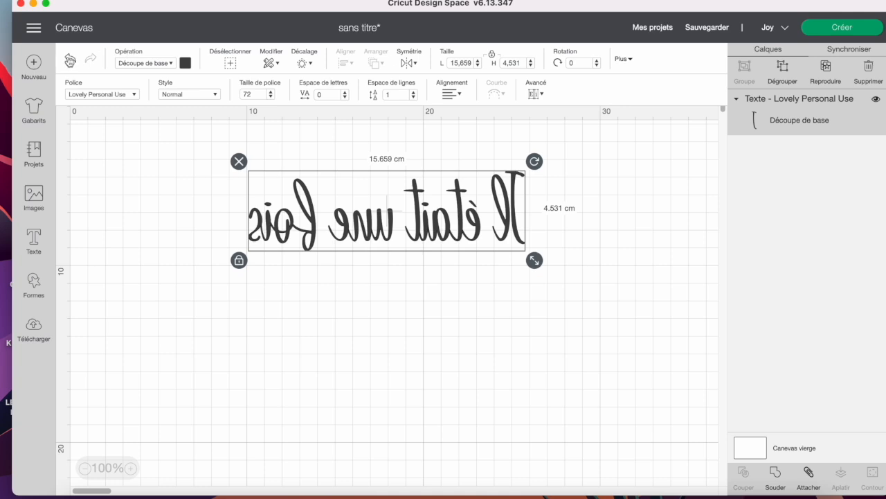
pyautogui.click(69, 58)
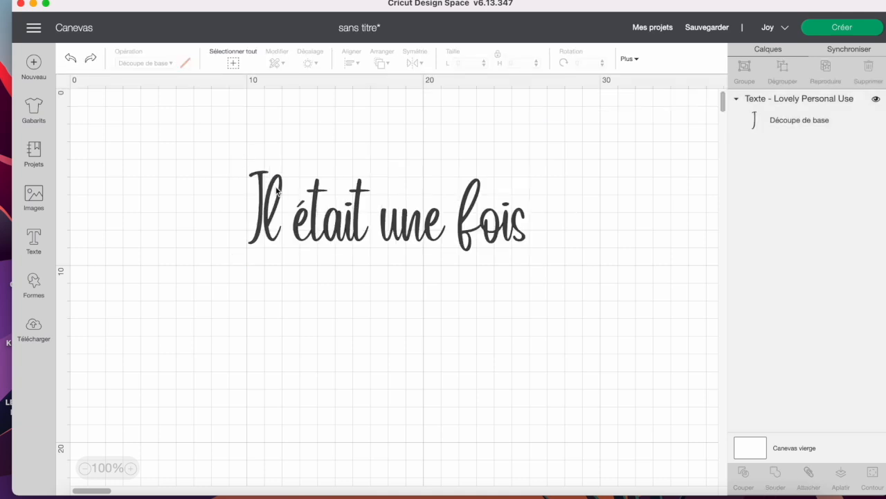